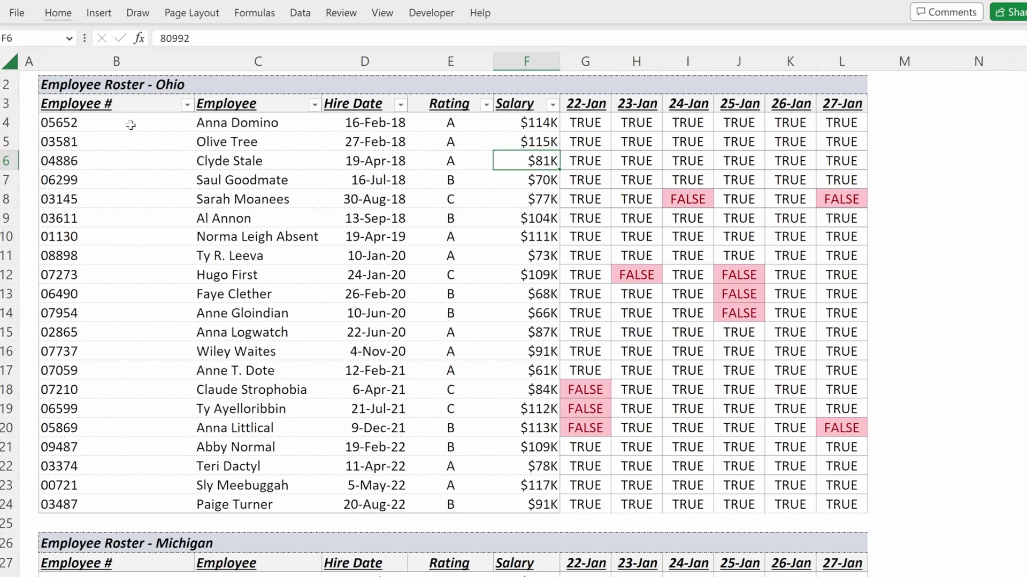
- Select the attendance header cells G6:L6 (22-Jan through 27-Jan)
scroll(265, 393, down, 10)
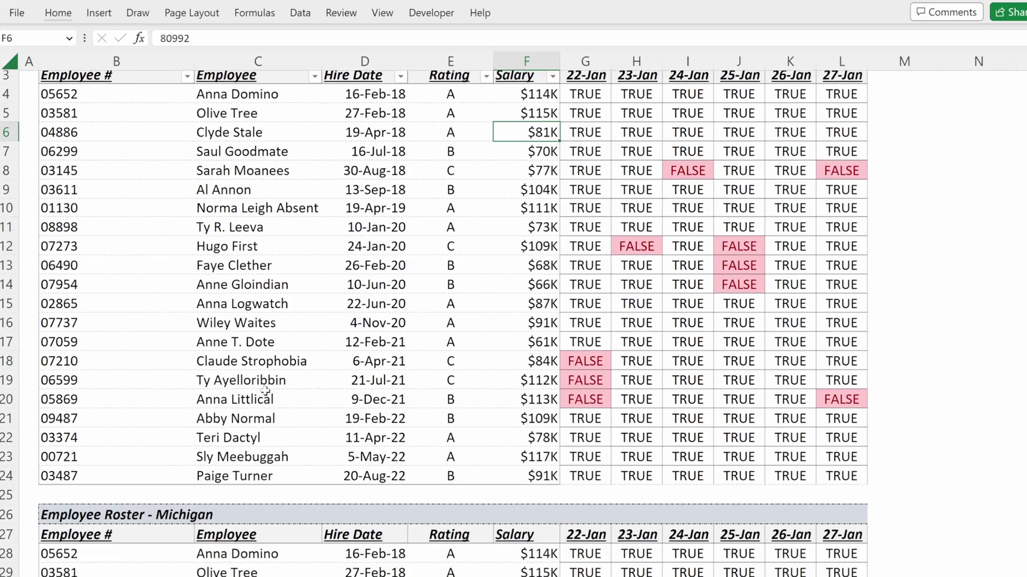
scroll(260, 381, down, 20)
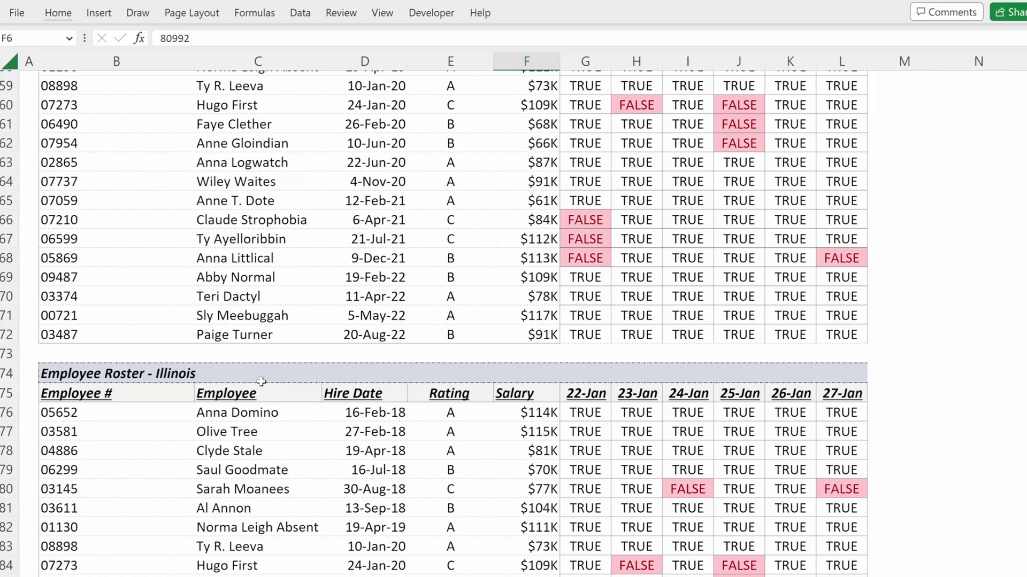
scroll(272, 374, up, 7)
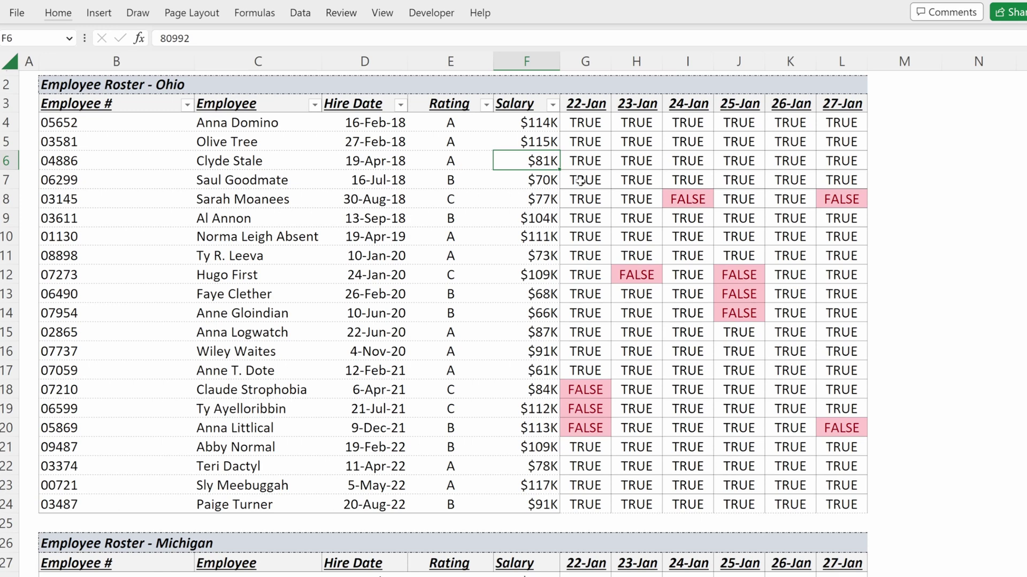
drag(577, 181, 859, 178)
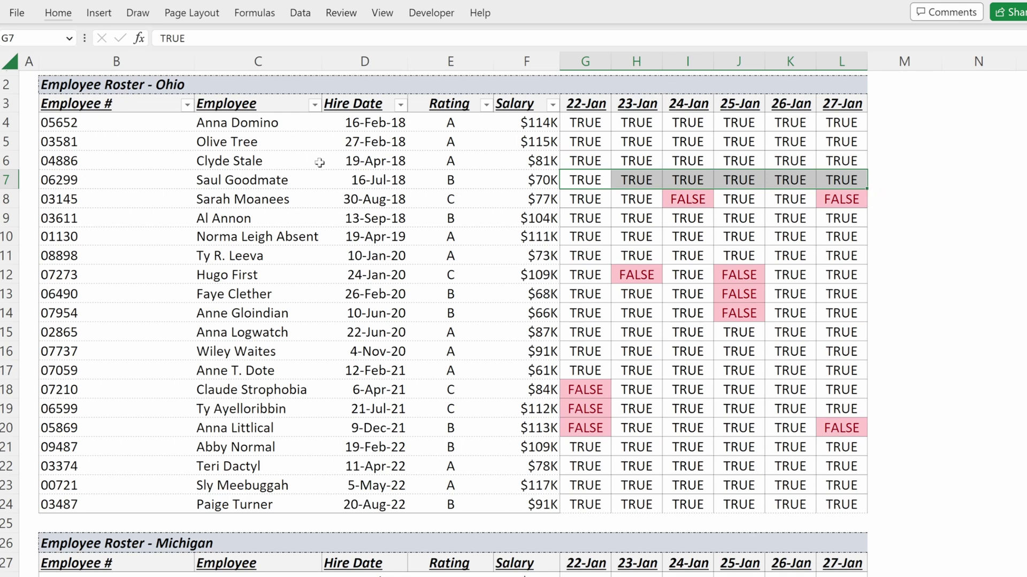
drag(585, 160, 841, 161)
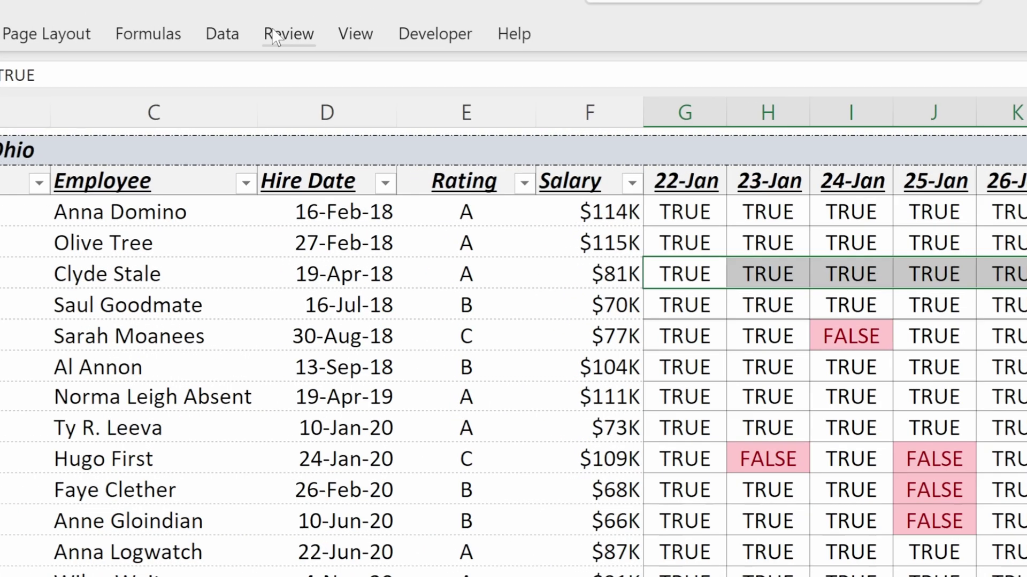
- Group G:L as columns, then collapse and re-expand the new group to test it
click(300, 12)
click(941, 128)
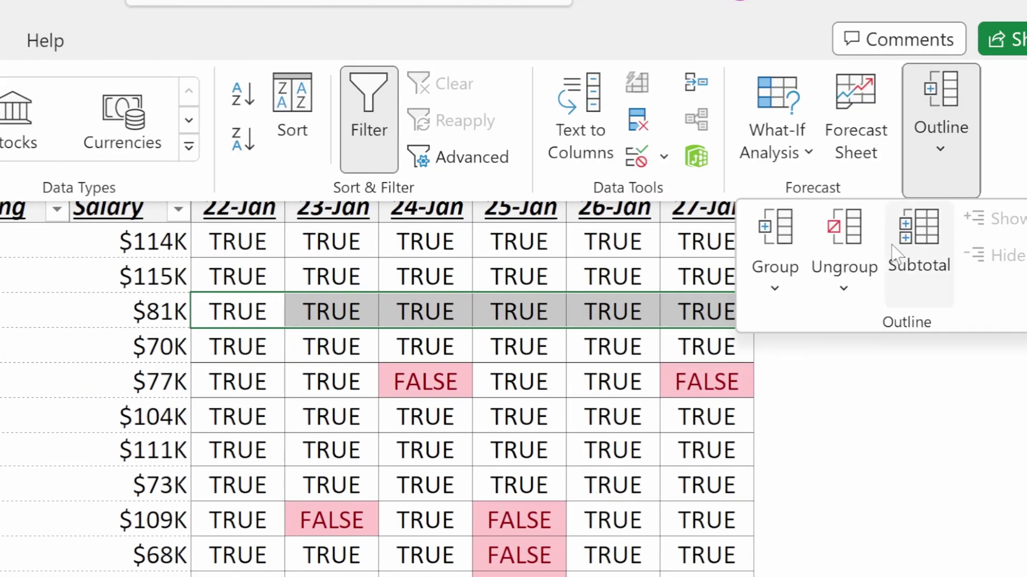
click(786, 275)
click(802, 334)
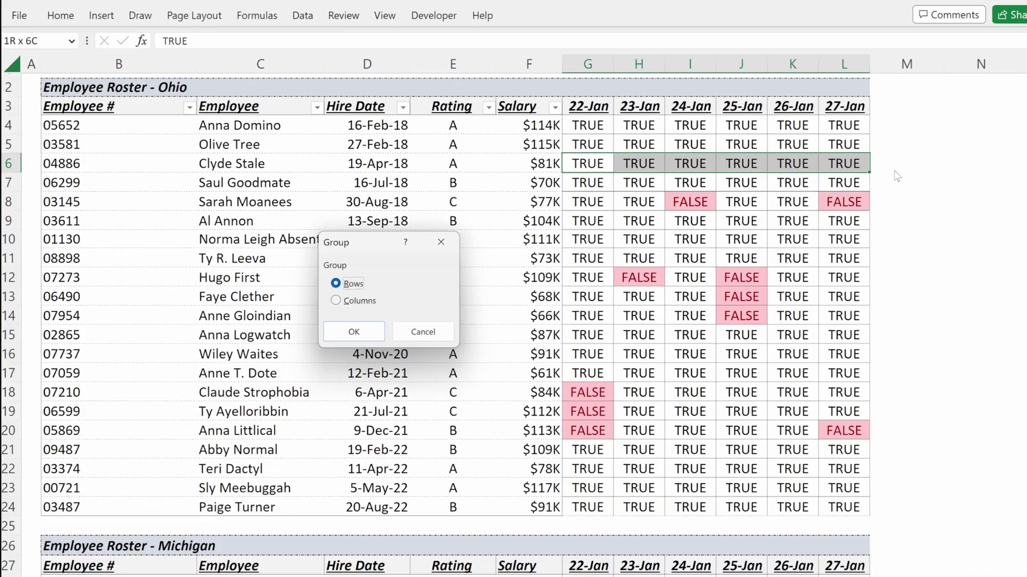
click(336, 301)
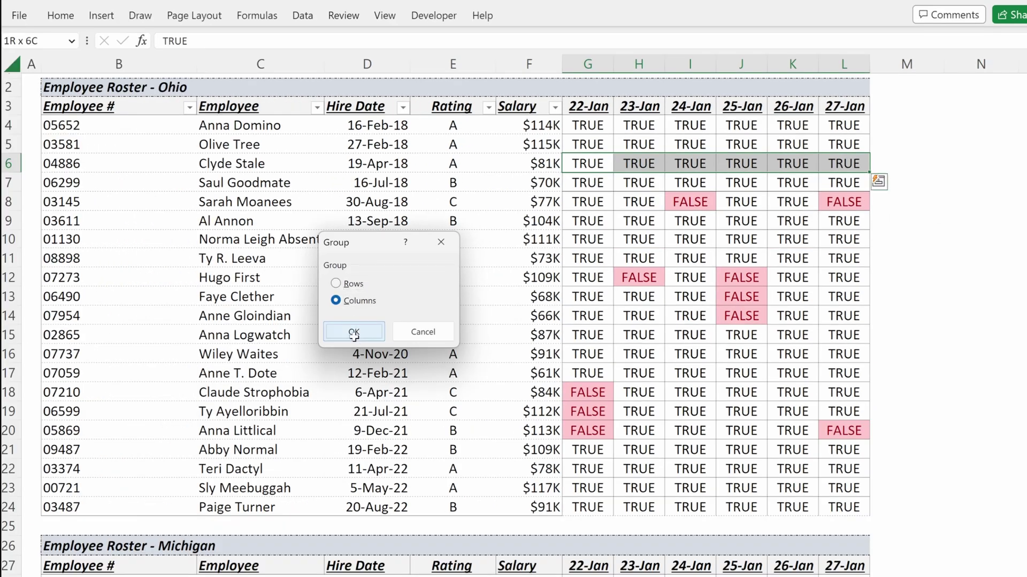
click(354, 333)
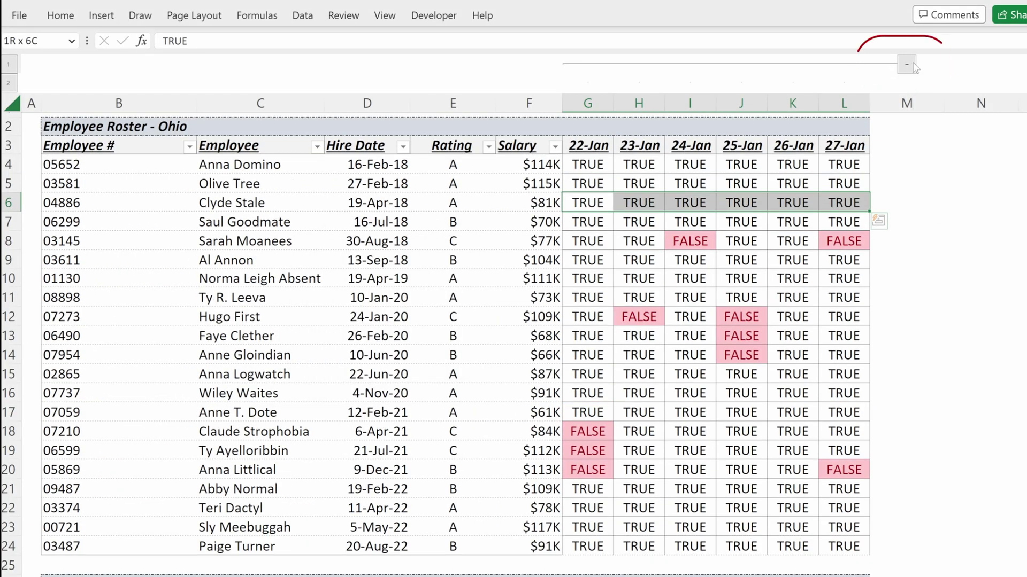
click(906, 65)
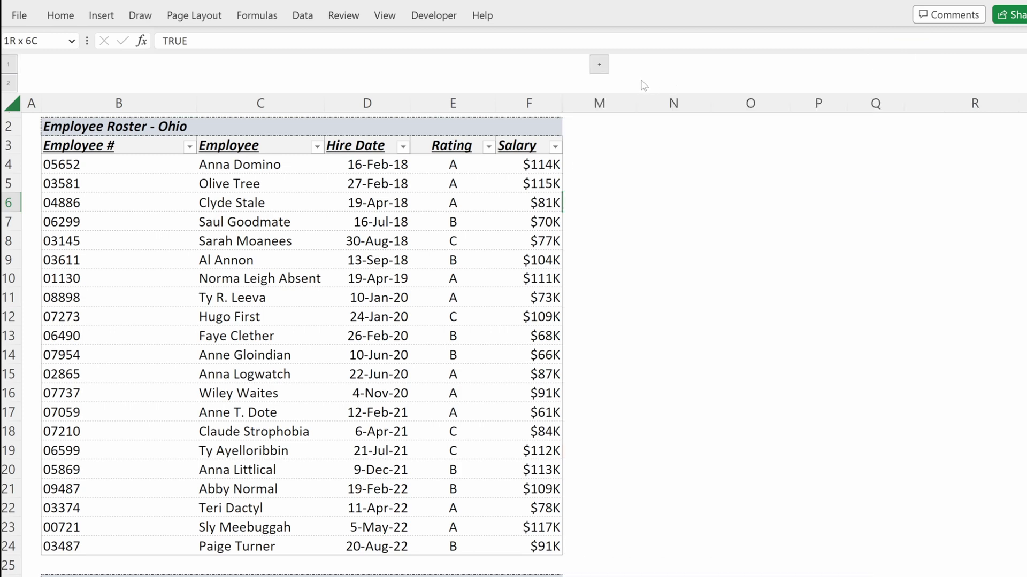
click(601, 68)
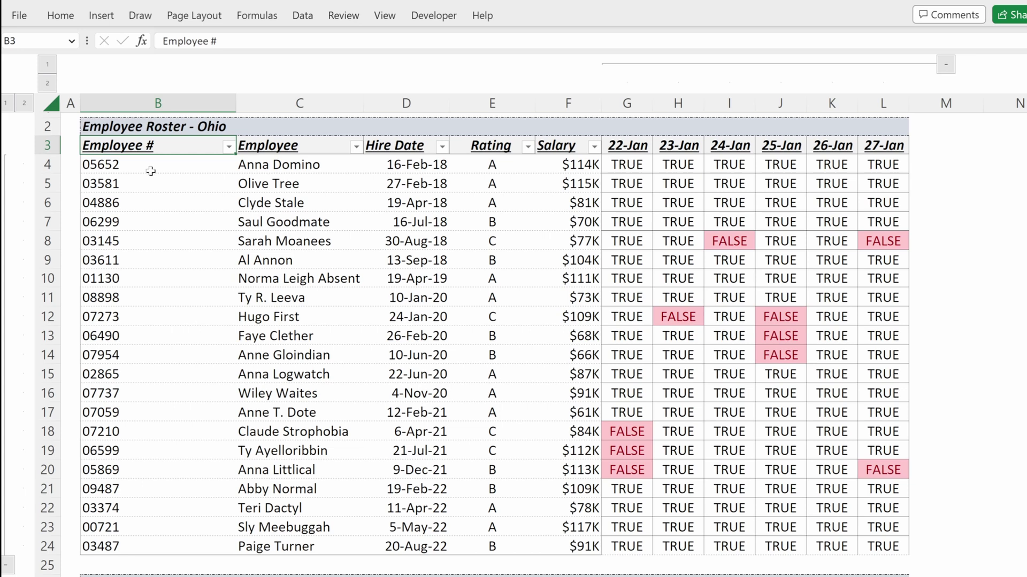
- Group the Ohio roster's rows 3–24 as a row outline
key(ctrl+shift+Down)
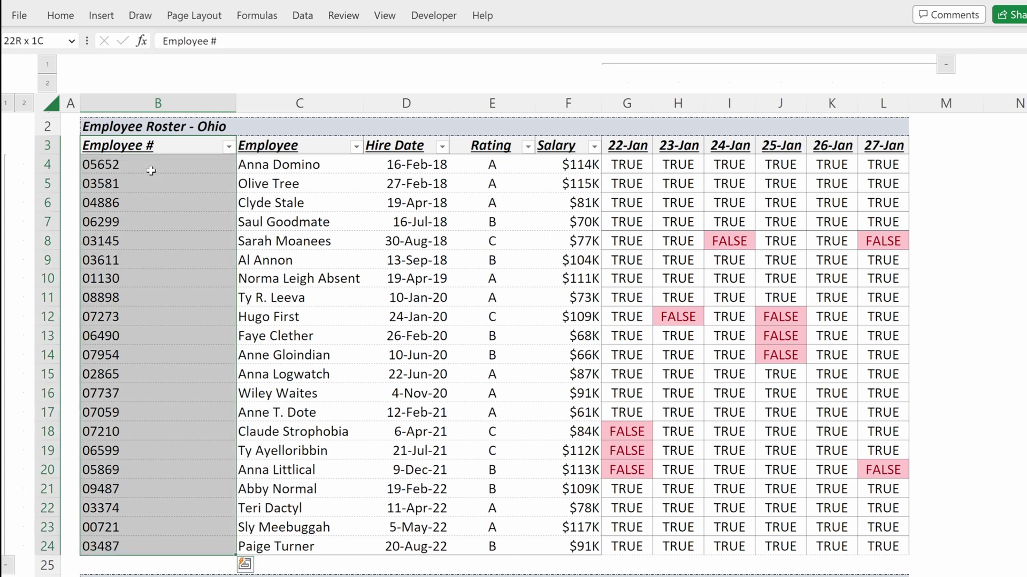
click(303, 16)
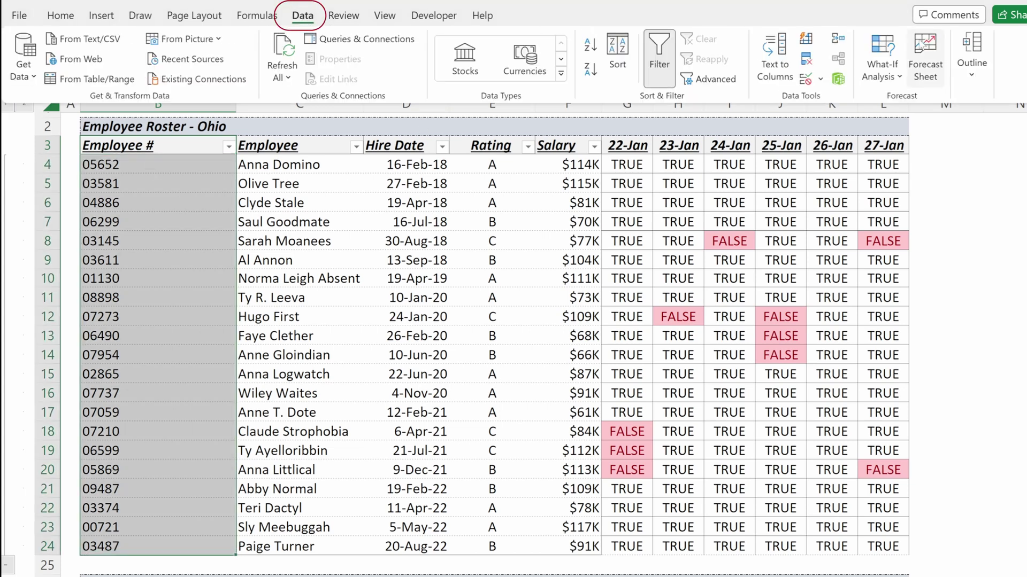
click(962, 53)
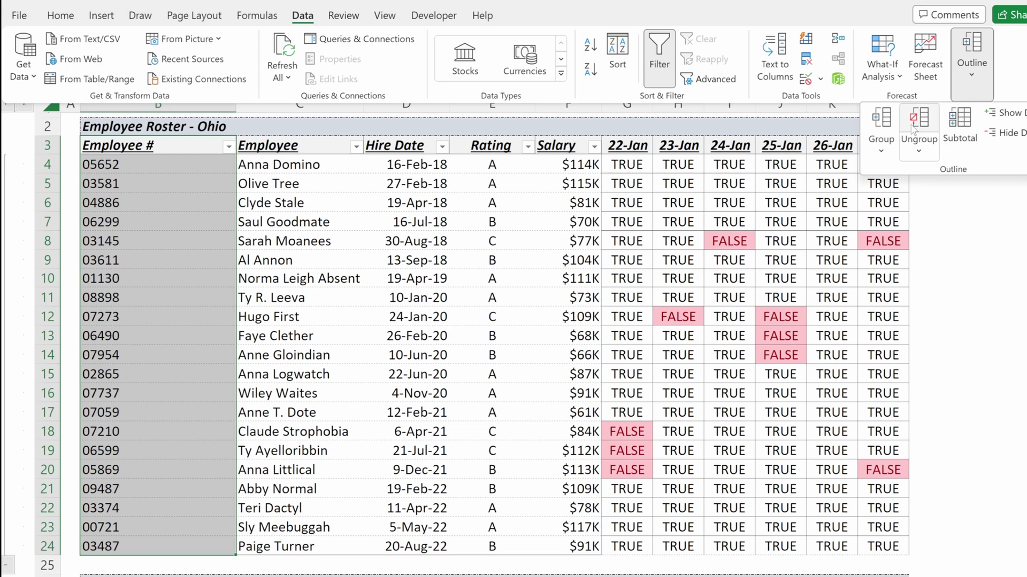
click(883, 128)
click(354, 331)
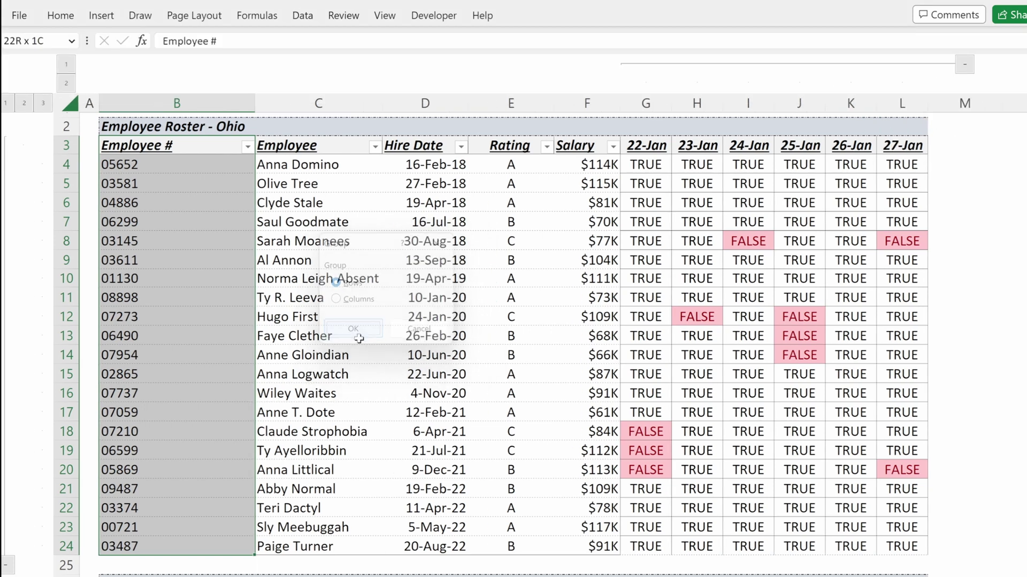
- Test collapsing and expanding the Ohio rows, leaving date columns G:L collapsed
click(7, 565)
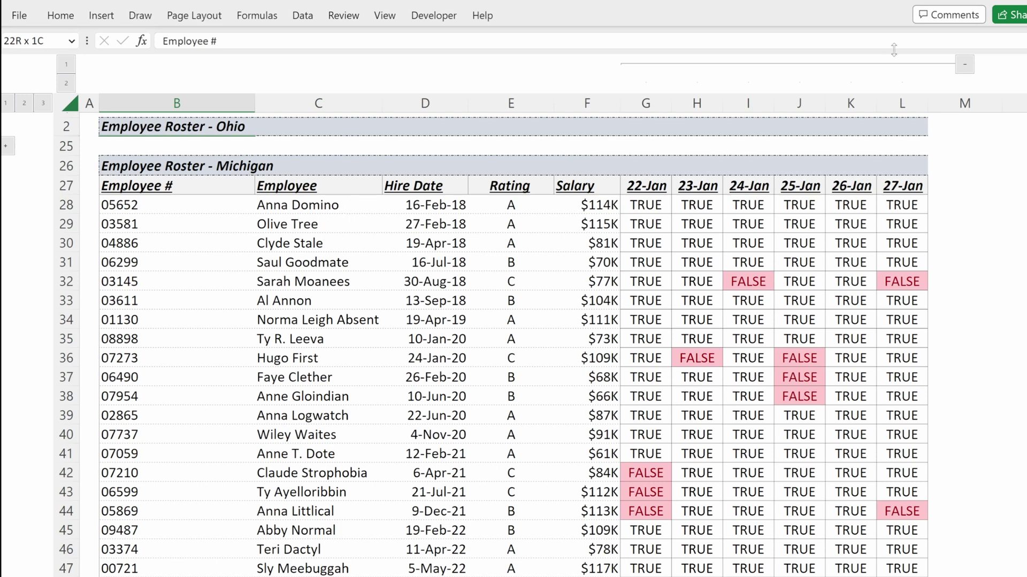
click(965, 64)
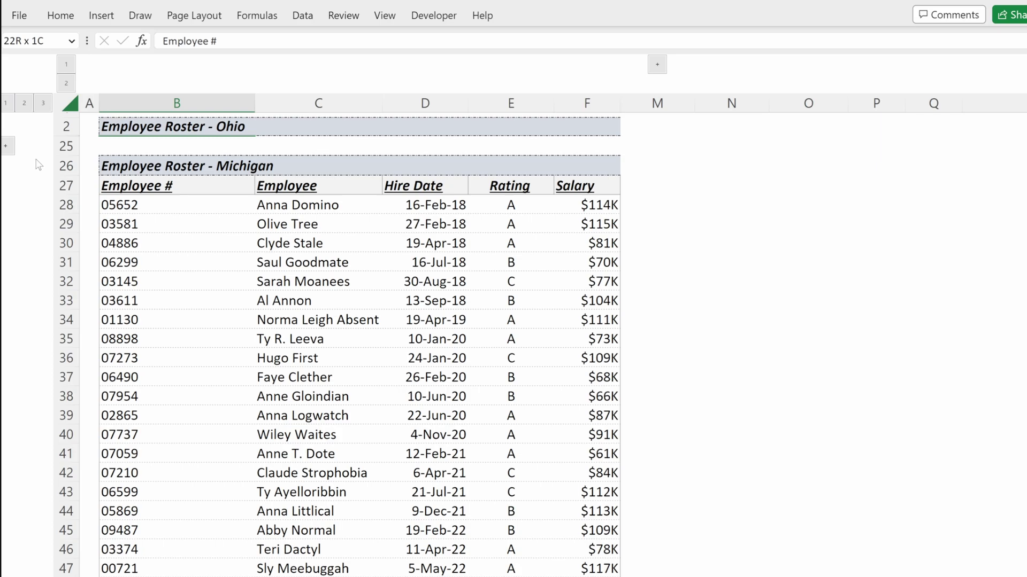
click(7, 147)
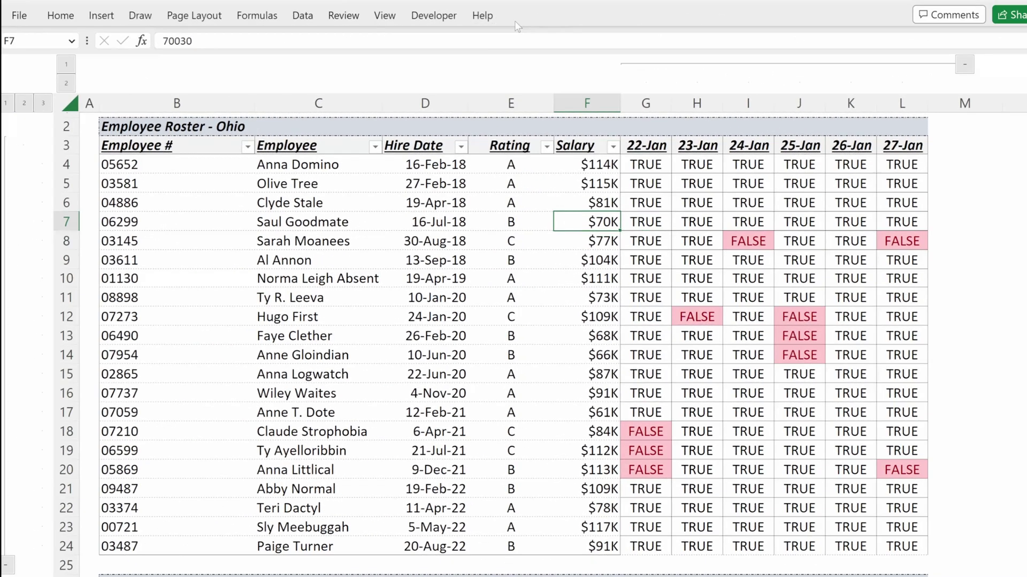
click(966, 64)
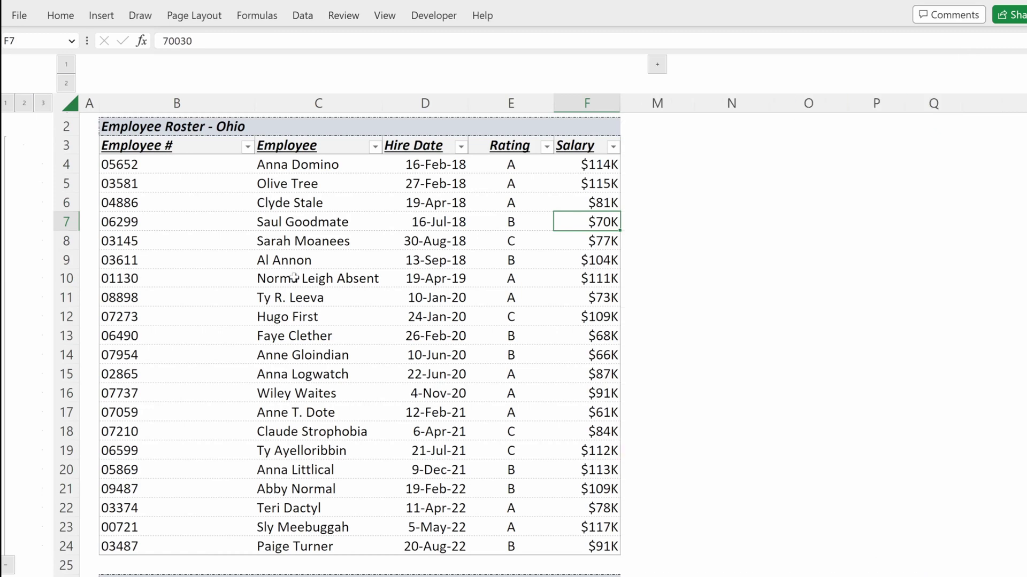
- Collapse Ohio and group the Michigan roster rows 27–48, starting from header B27
click(8, 564)
click(186, 187)
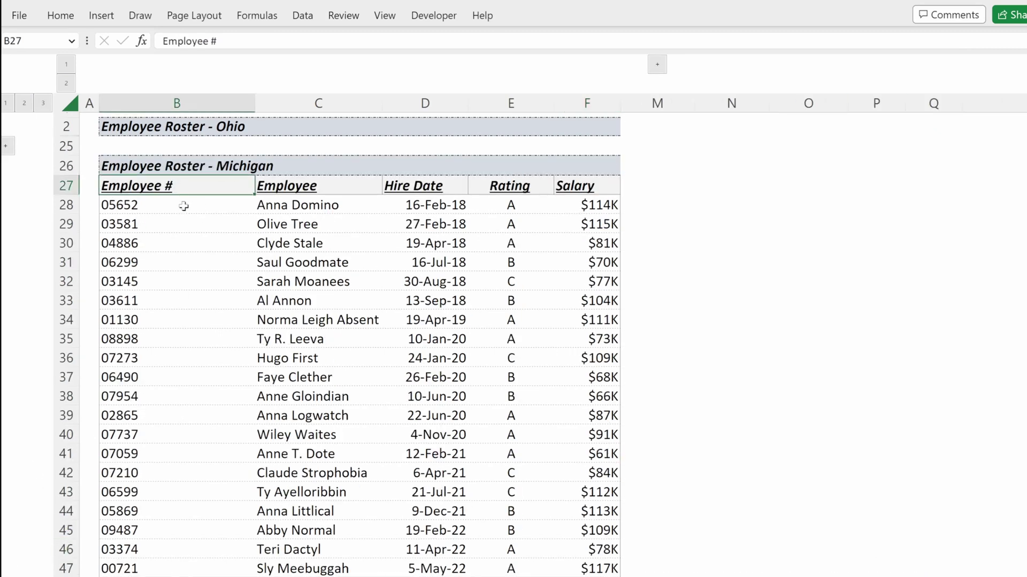
key(ctrl+shift+Down)
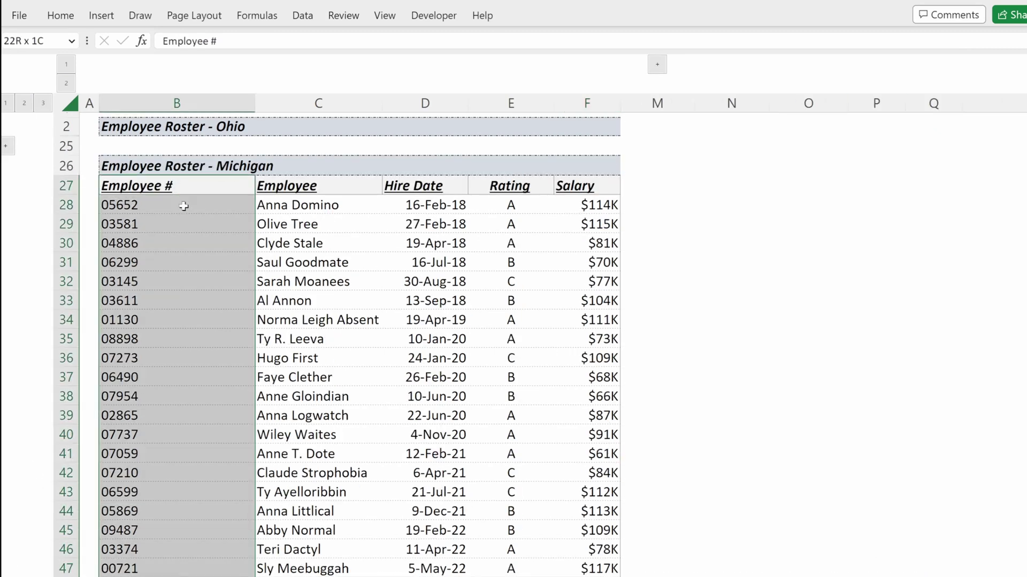
key(shift+alt+Right)
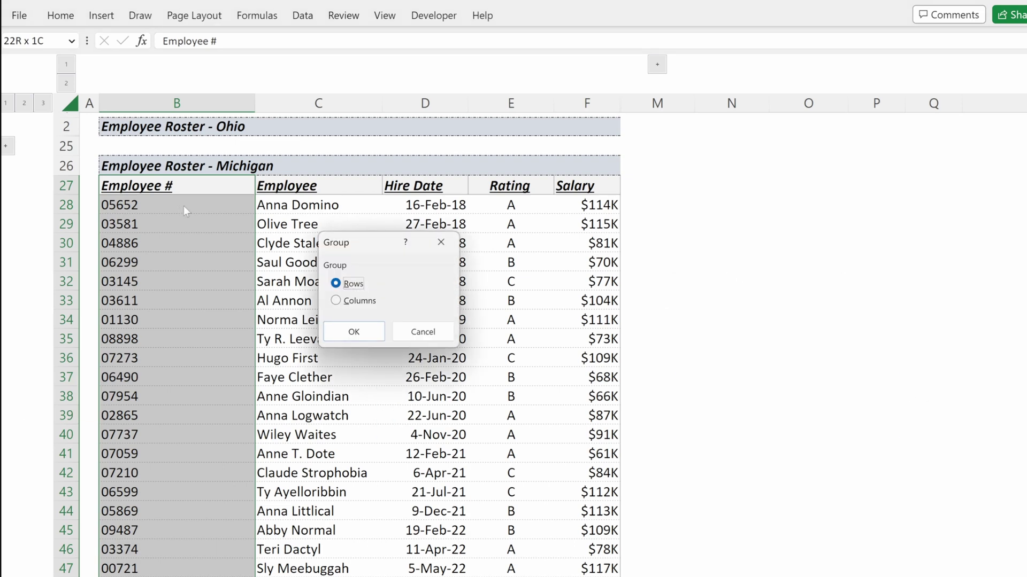
key(Return)
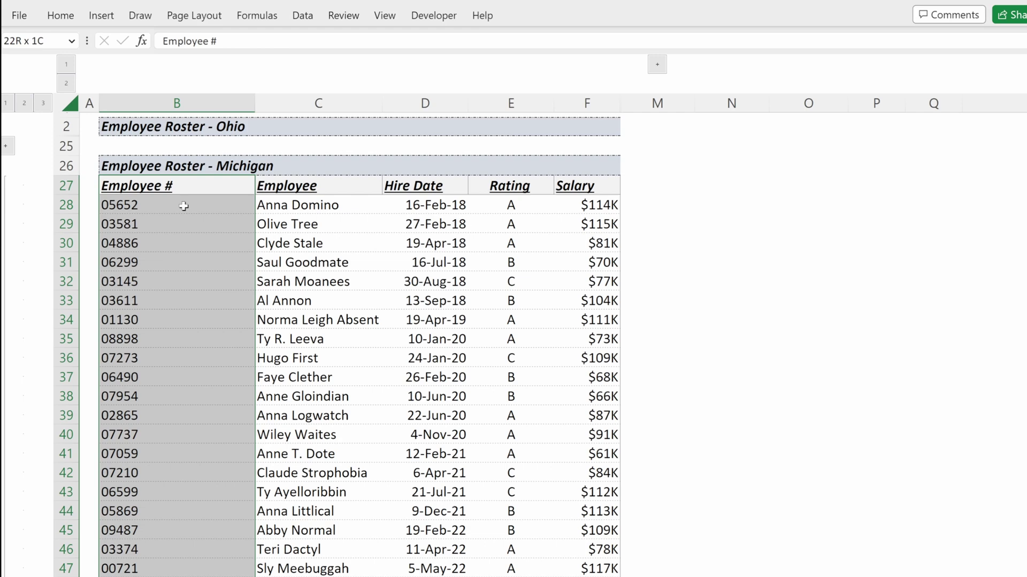
key(alt)
- Collapse the Michigan group, then group Indiana rows 51–72 and collapse them
key(a)
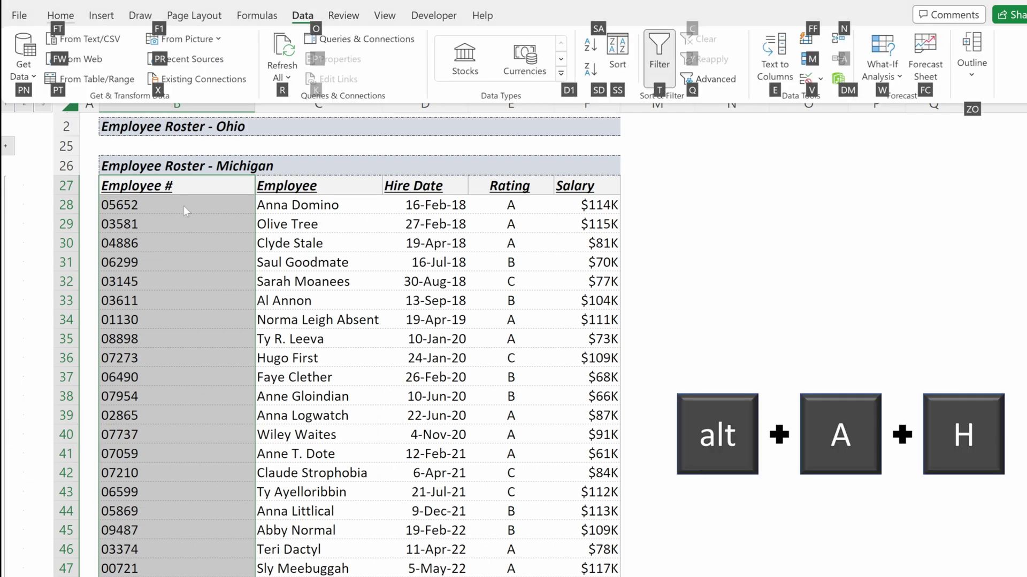
key(h)
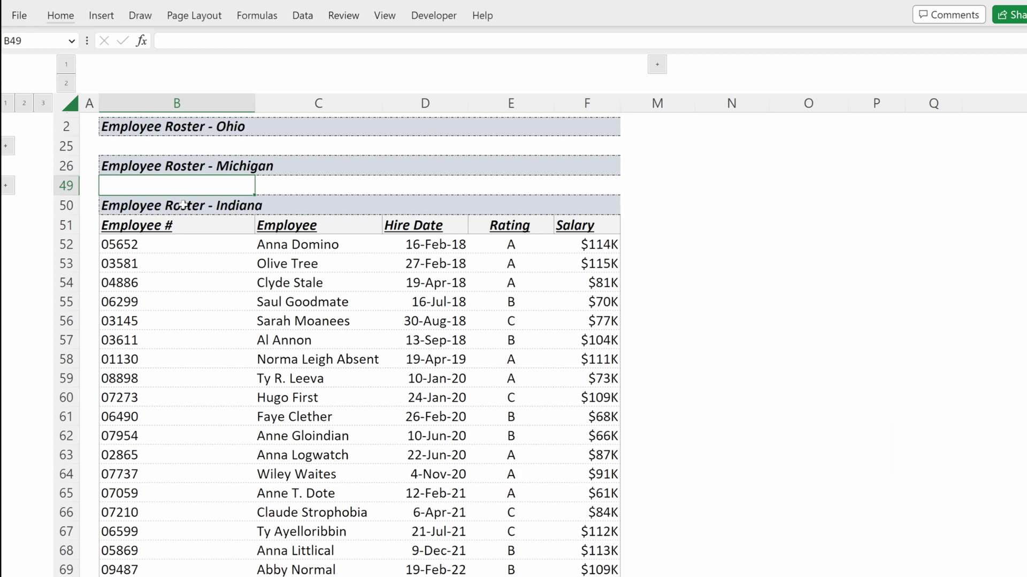
click(161, 225)
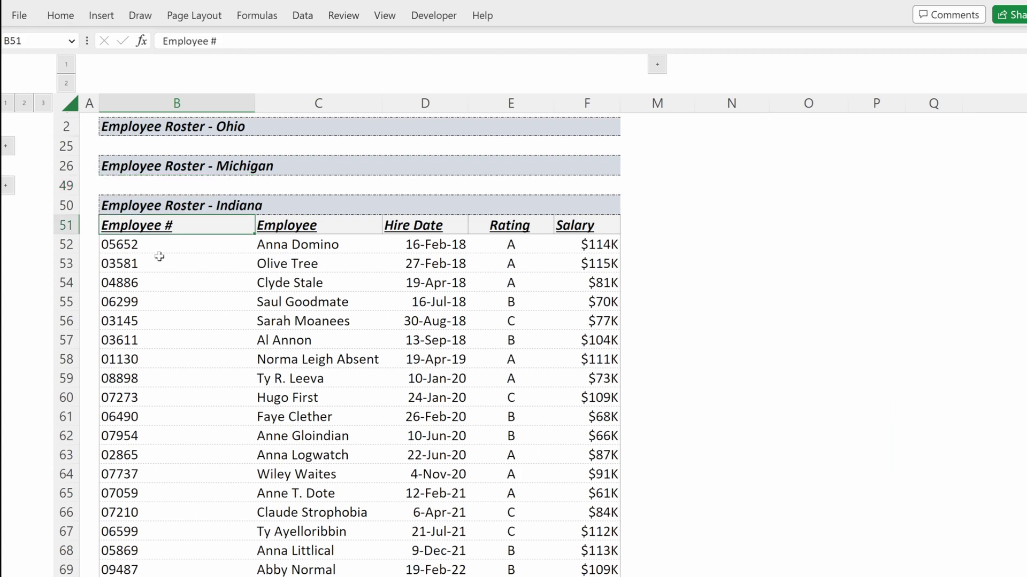
key(ctrl+shift+Down)
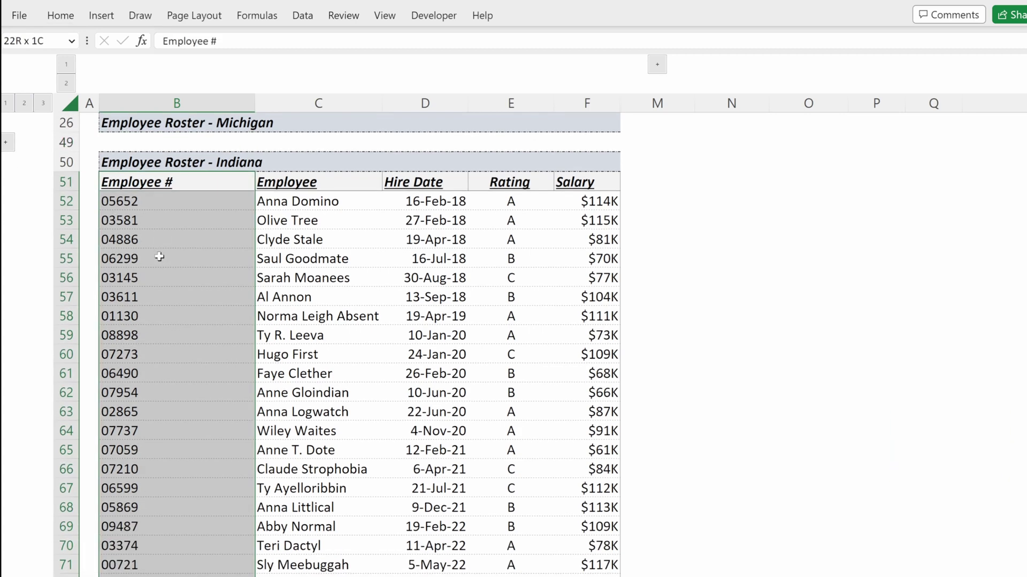
key(ctrl+shift+Right)
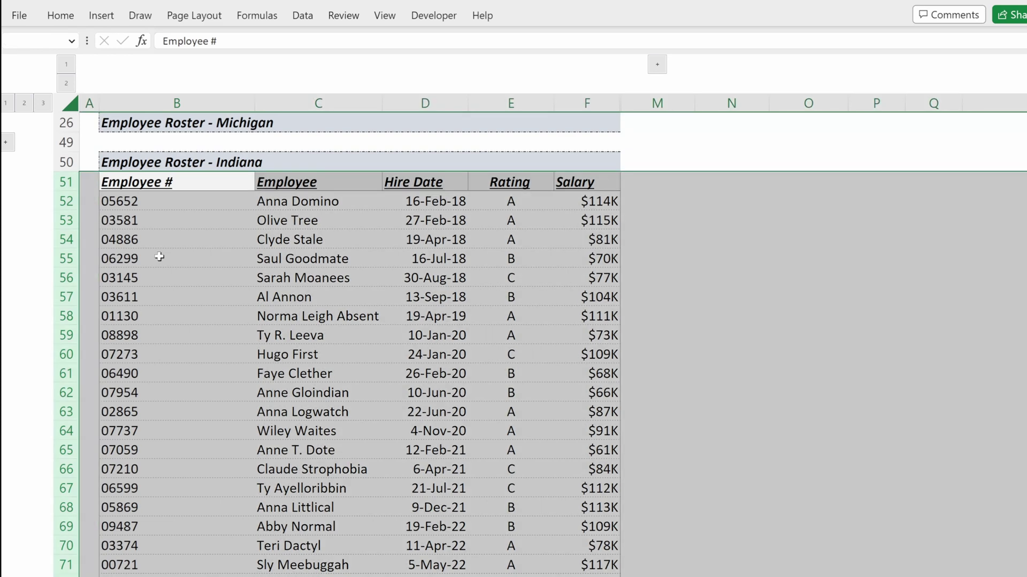
key(shift+alt+Right)
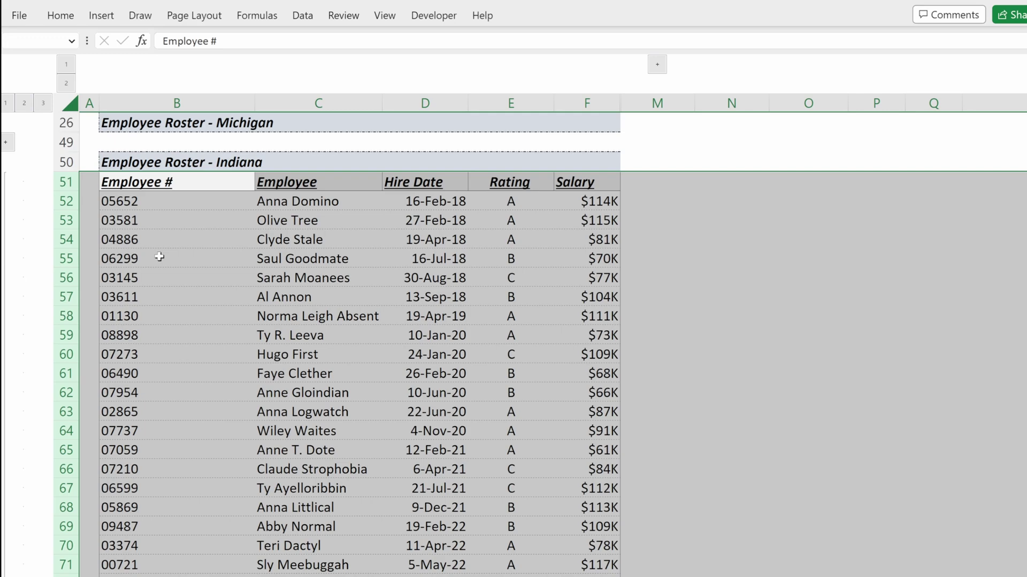
key(ctrl+9)
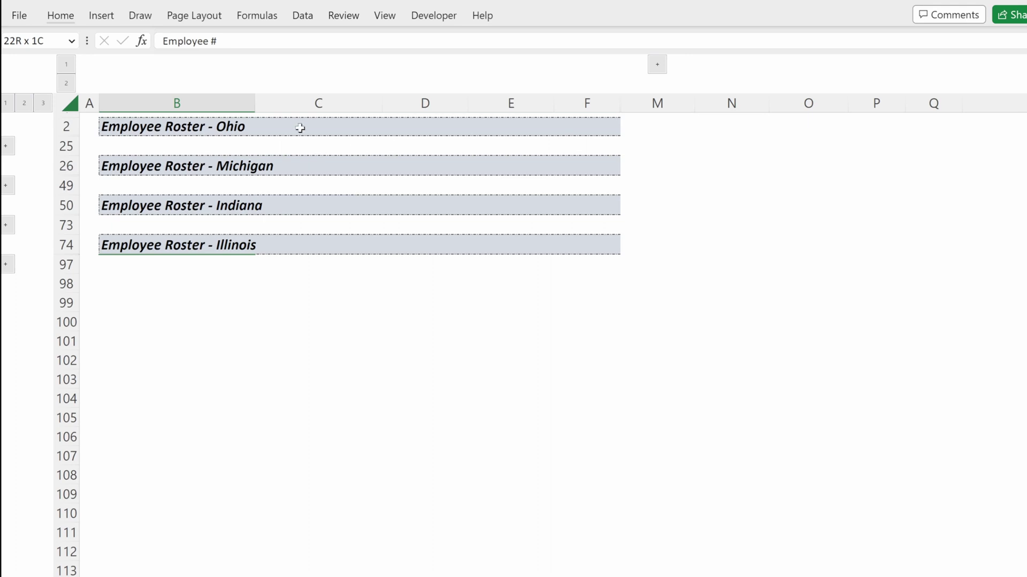
click(295, 166)
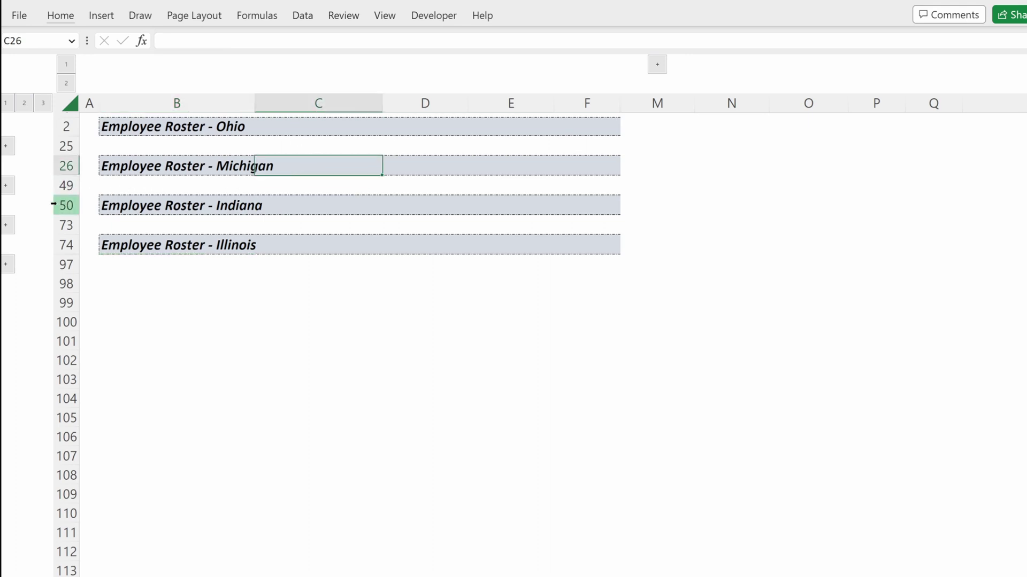
click(6, 225)
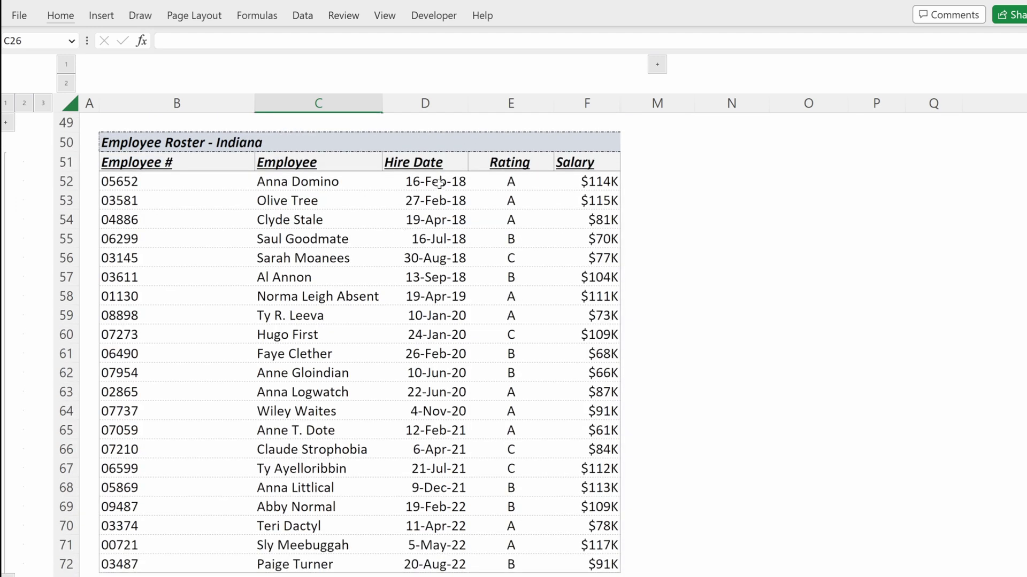
drag(438, 181, 452, 377)
click(427, 334)
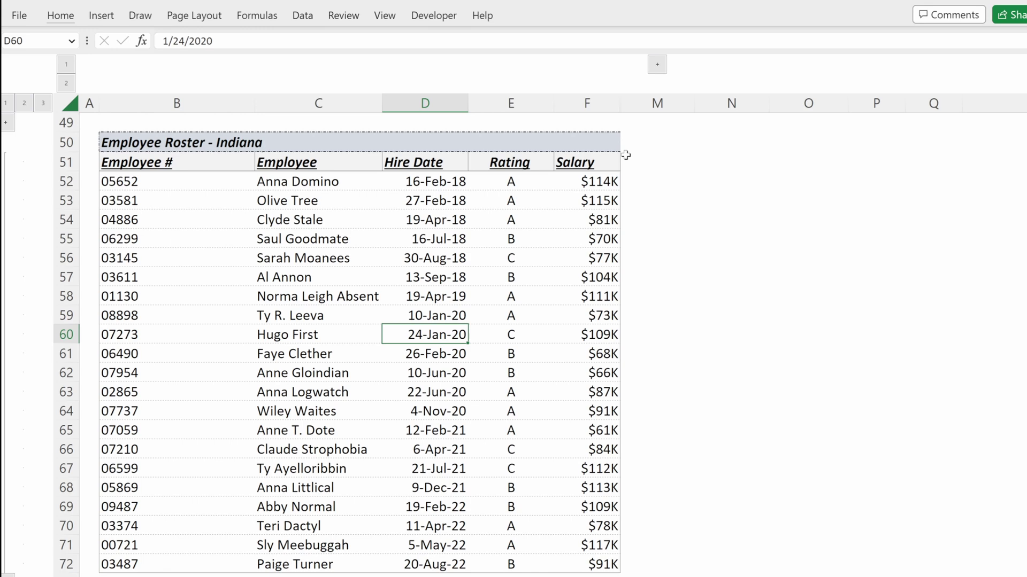
click(658, 65)
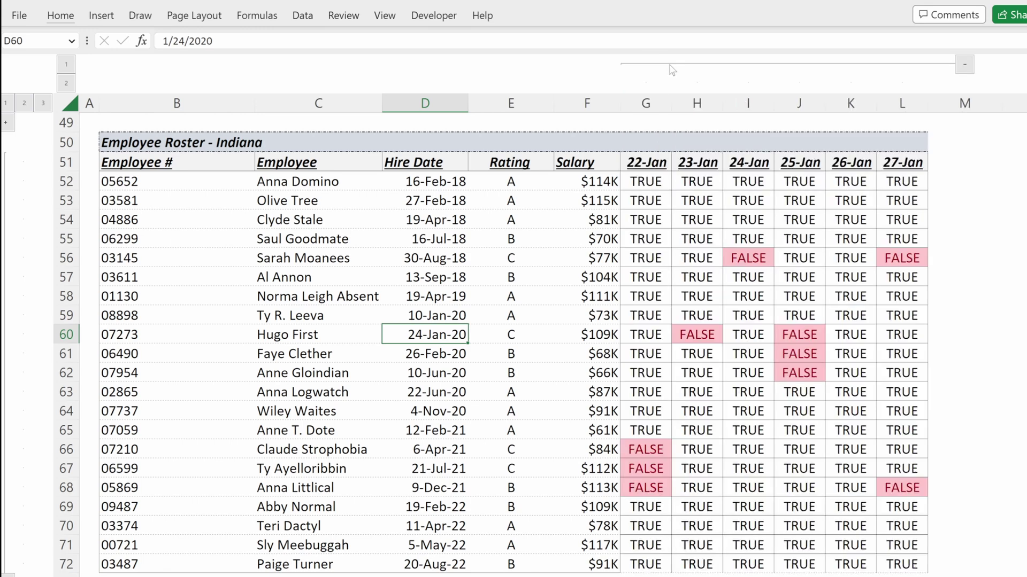
click(966, 65)
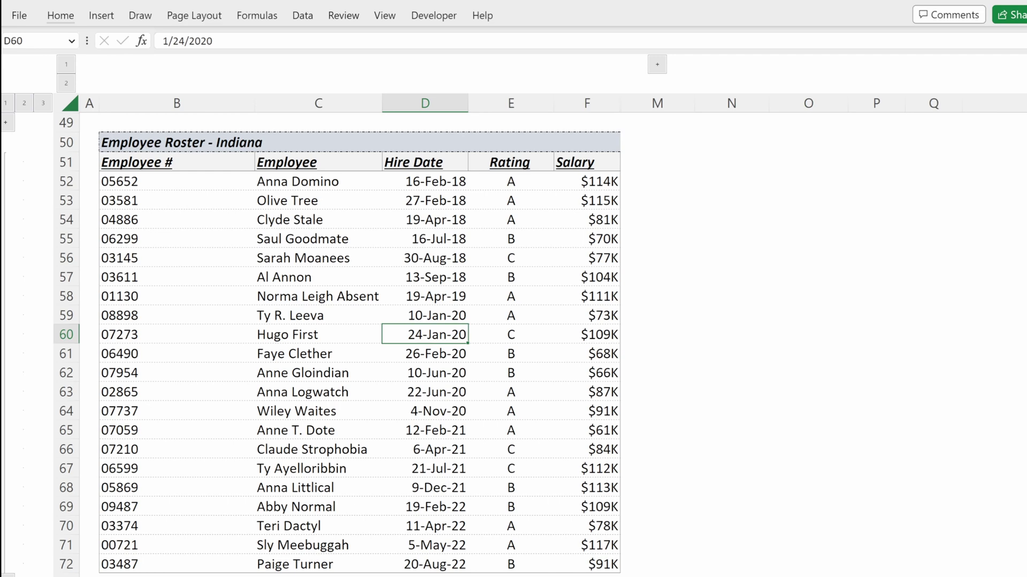
click(24, 102)
scroll(332, 266, up, 2)
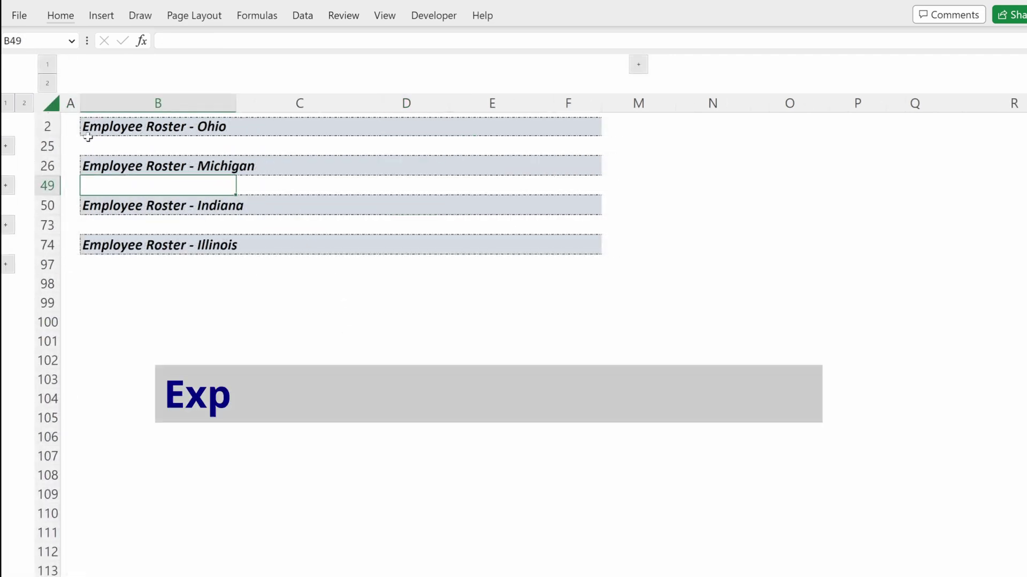
click(24, 103)
scroll(167, 194, down, 5)
scroll(167, 194, down, 20)
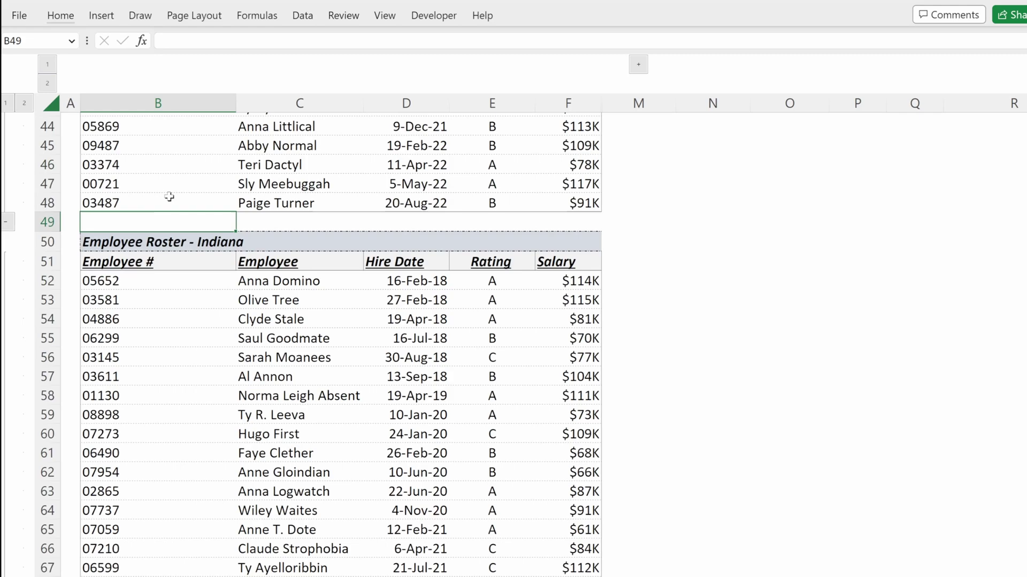
click(5, 102)
scroll(220, 218, up, 3)
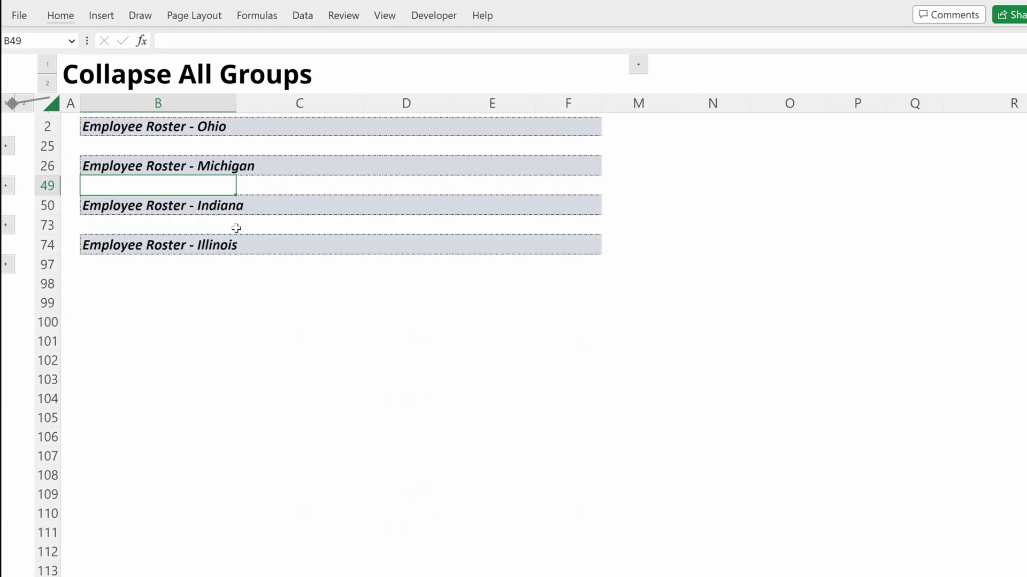
click(47, 83)
click(49, 68)
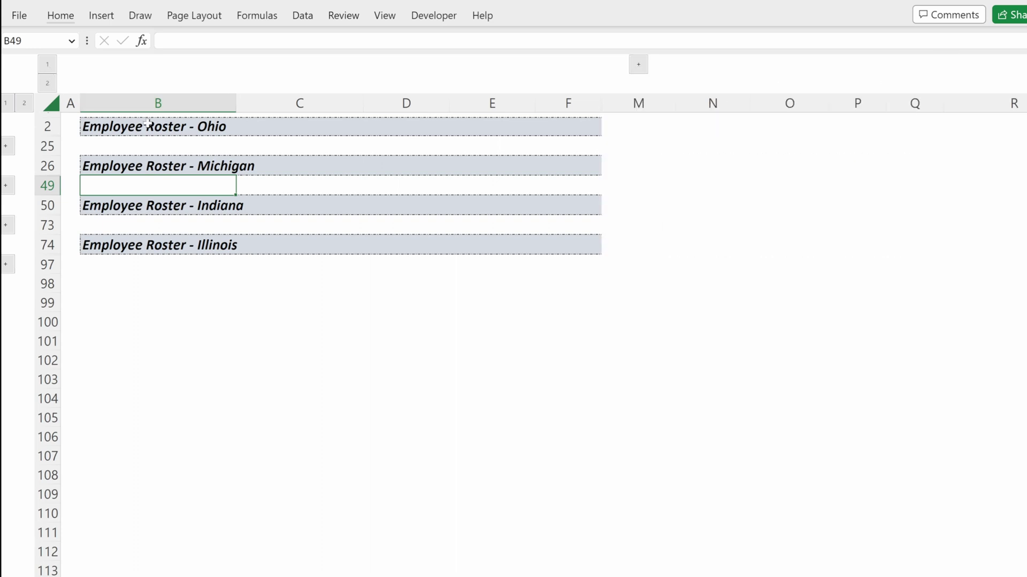
click(6, 147)
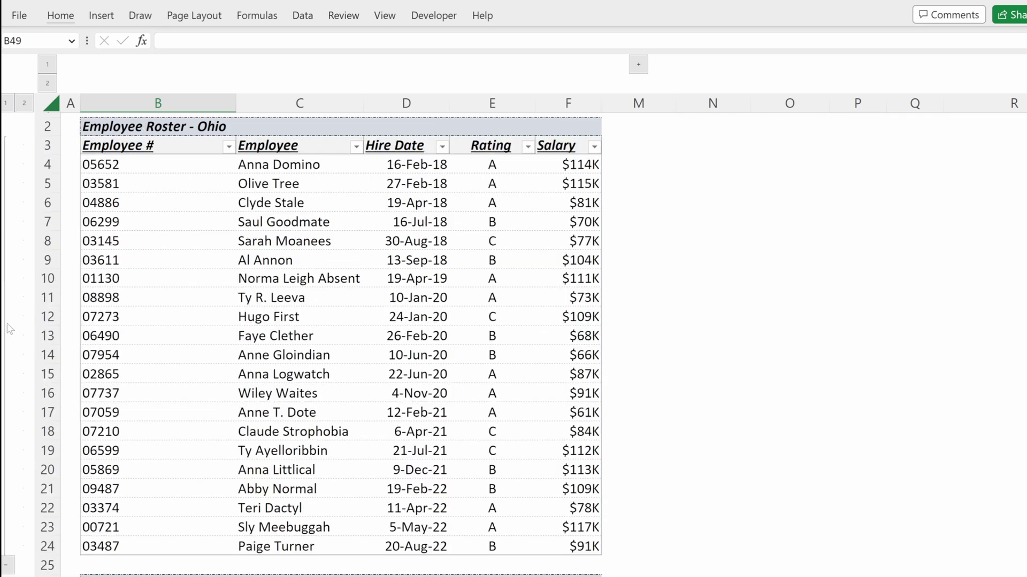
click(6, 538)
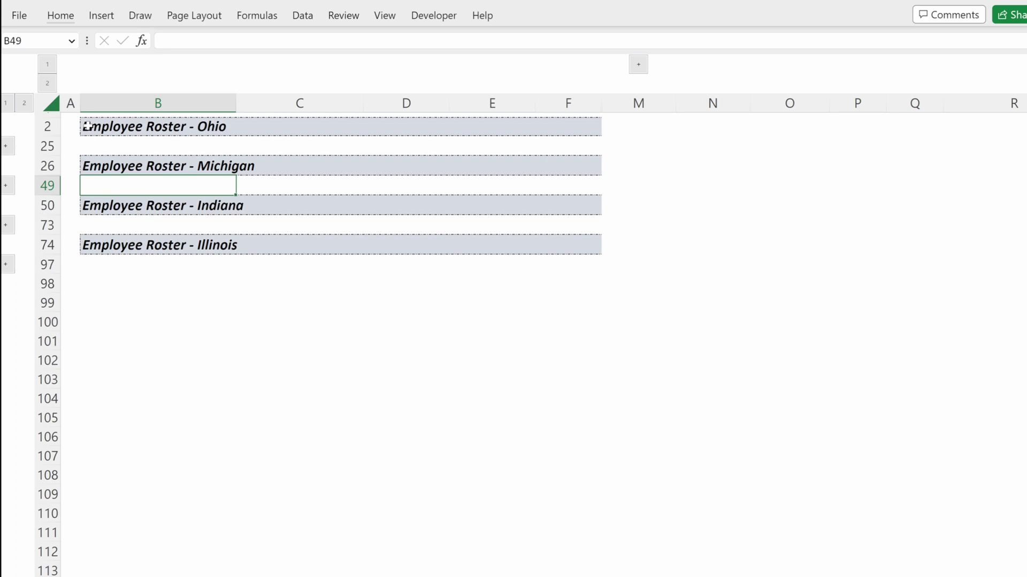
- Select all four rosters and show every grouped row and column detail
drag(88, 126, 811, 378)
key(alt)
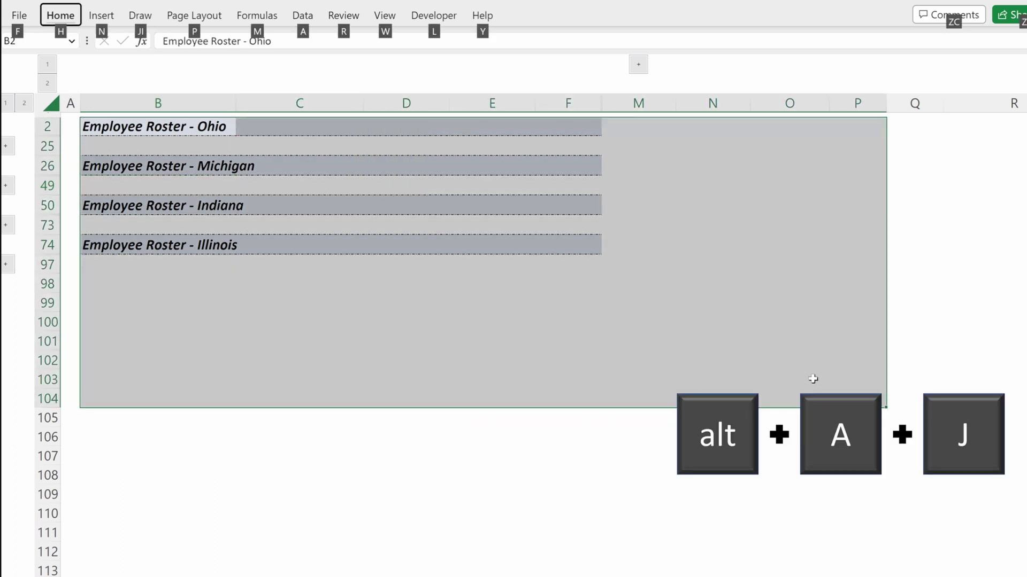
key(a)
key(j)
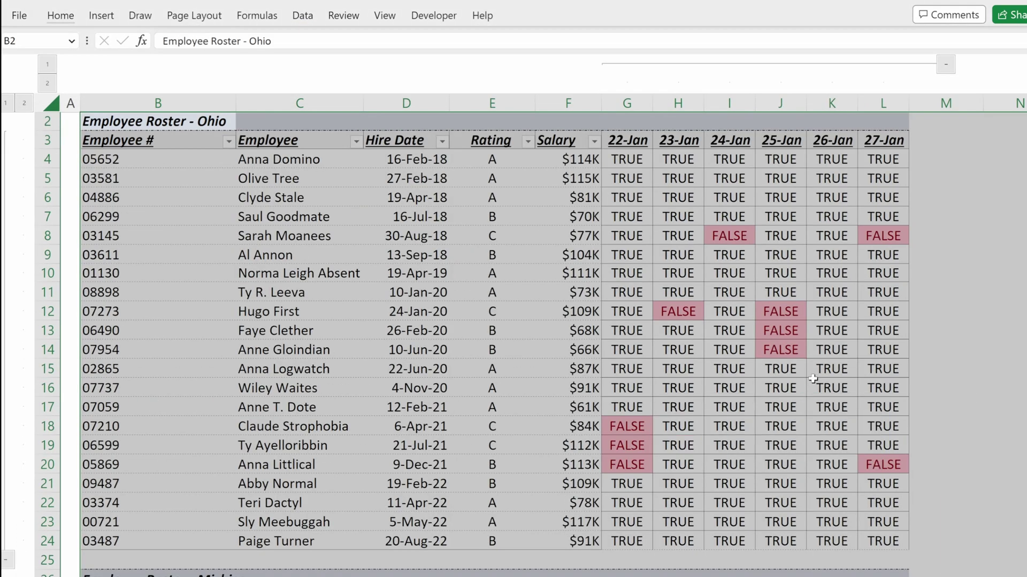
scroll(796, 356, down, 19)
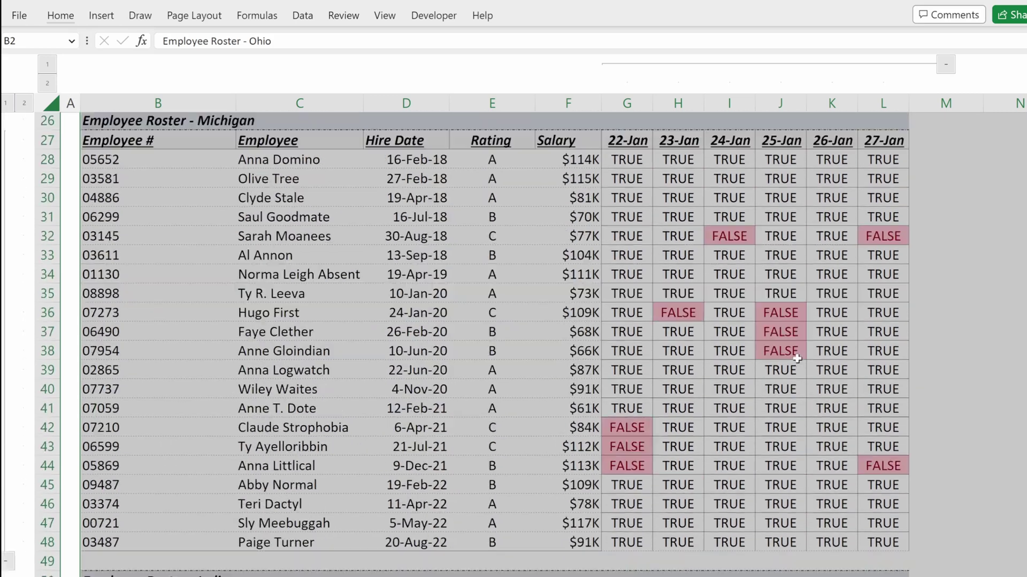
scroll(799, 358, up, 19)
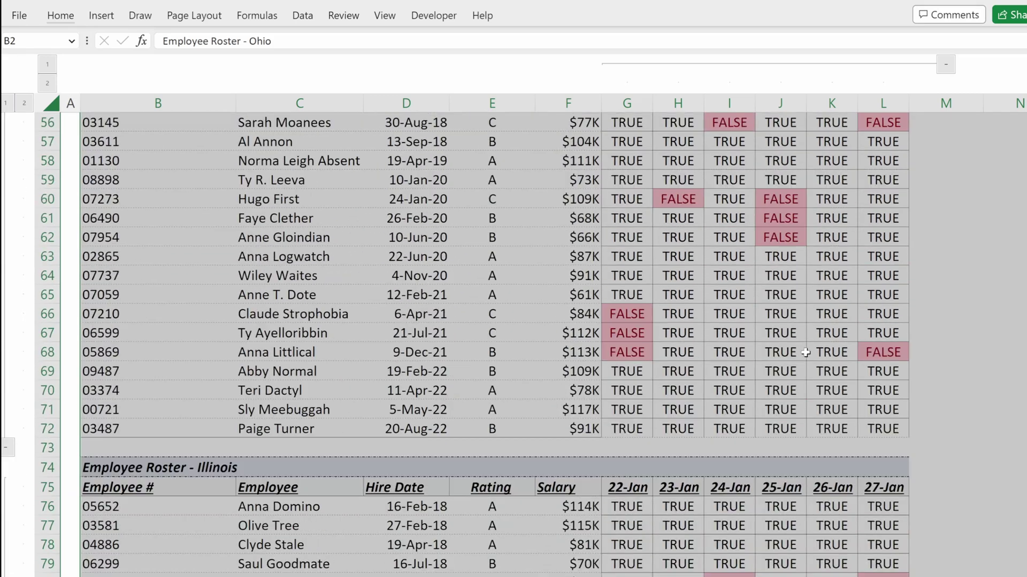
- Hide detail on all groups, leaving only state titles and the date columns hidden
key(alt)
key(a)
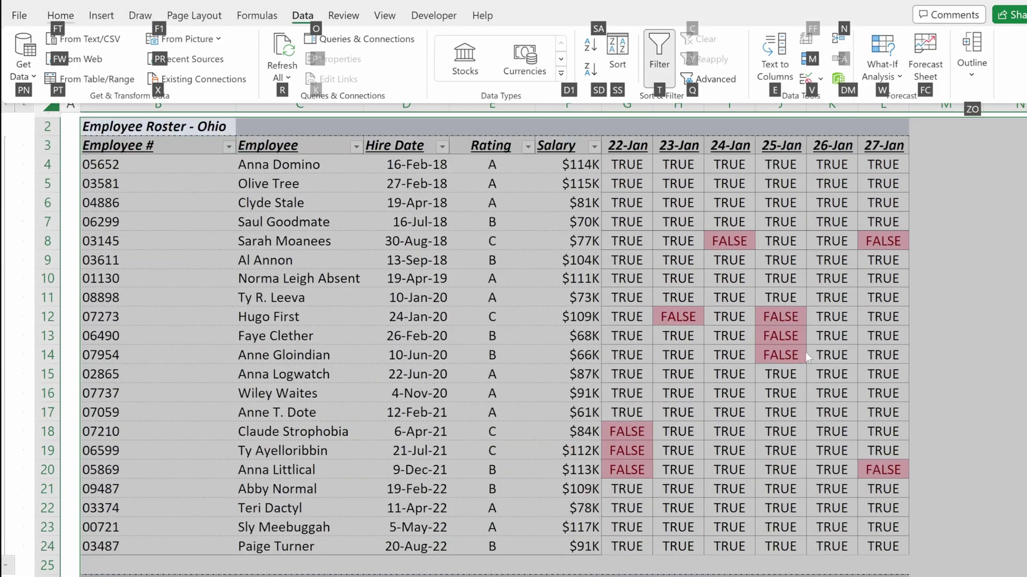
key(h)
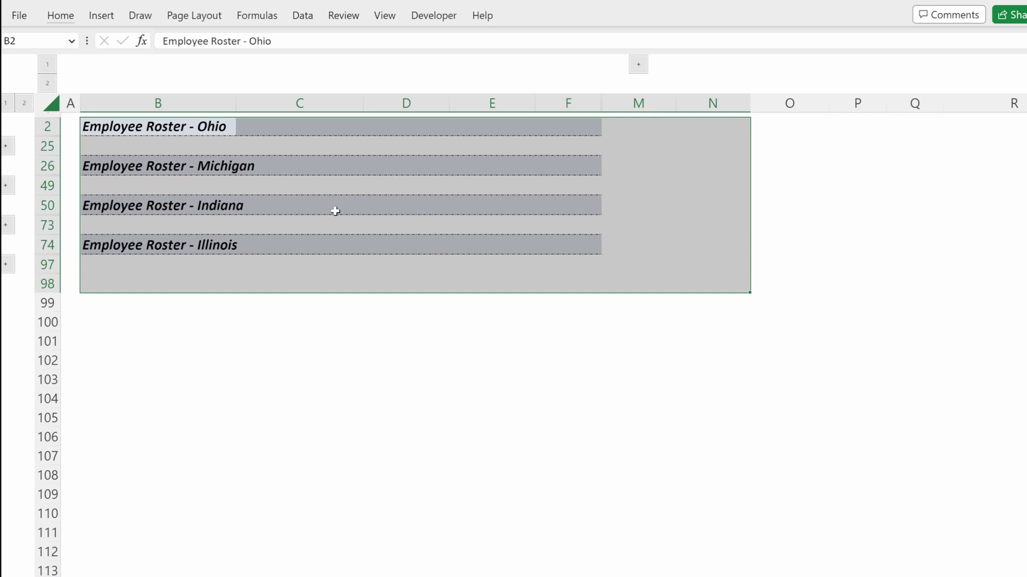
- Briefly expand the Ohio rows, select its employee records, and collapse them again
click(639, 146)
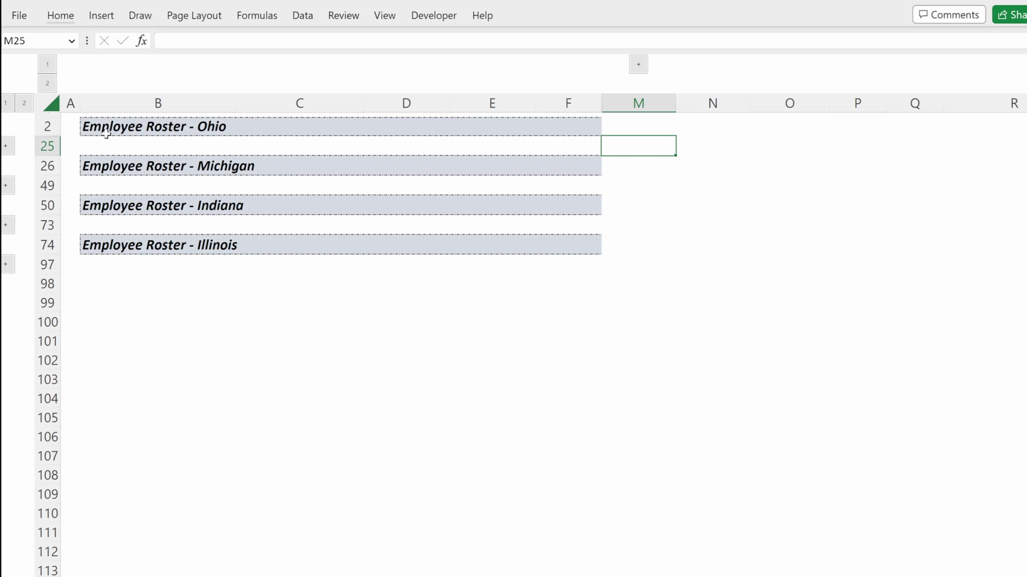
click(6, 146)
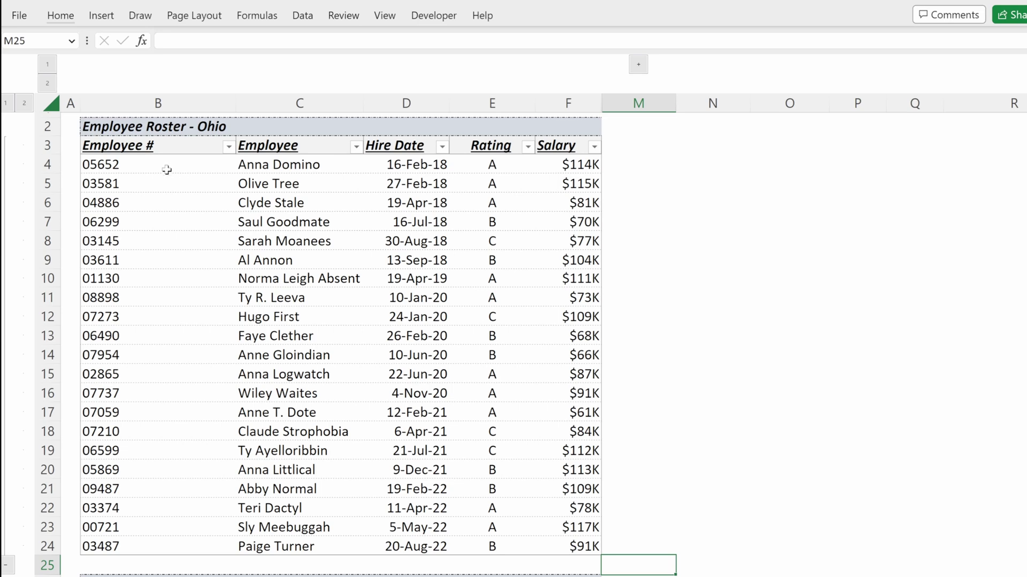
drag(166, 167, 588, 553)
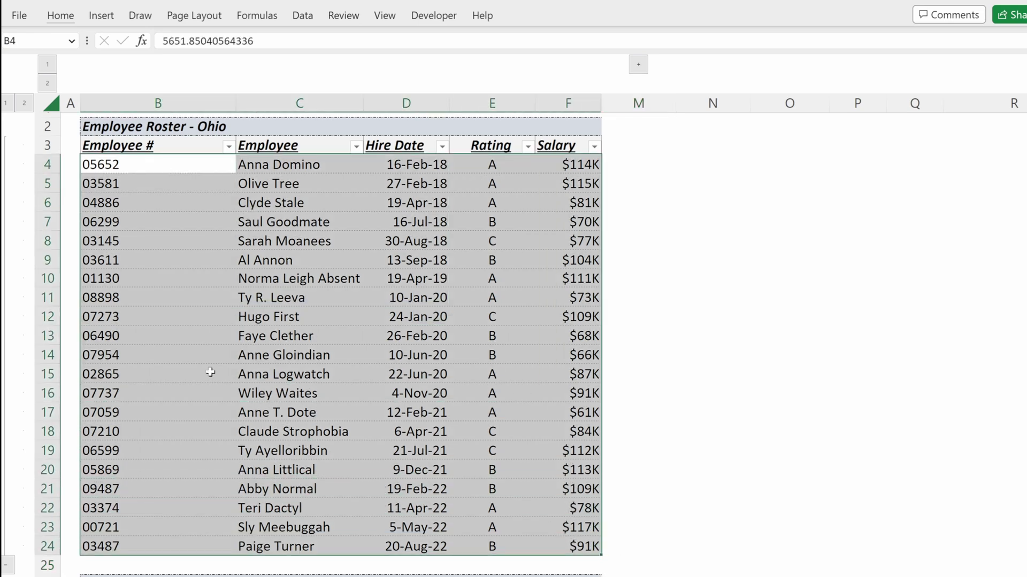
click(6, 265)
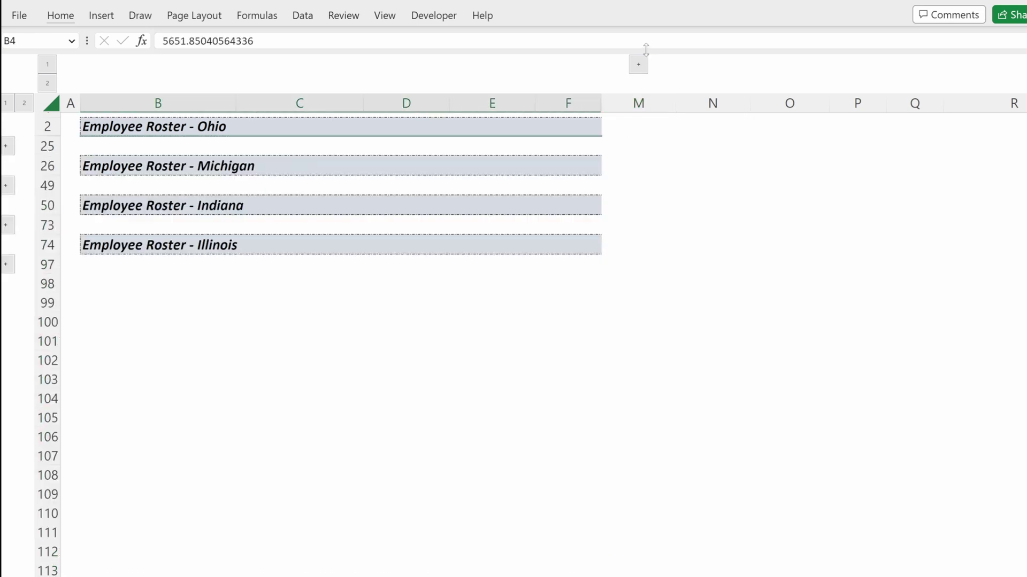
- Show the 22-Jan to 27-Jan columns and expand the Ohio roster rows 3–24
click(639, 64)
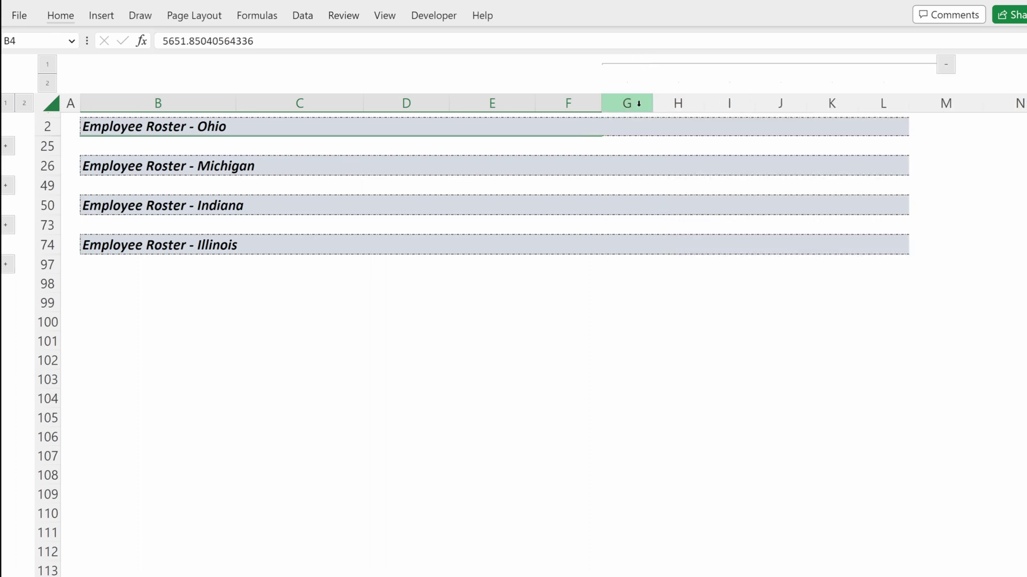
click(6, 146)
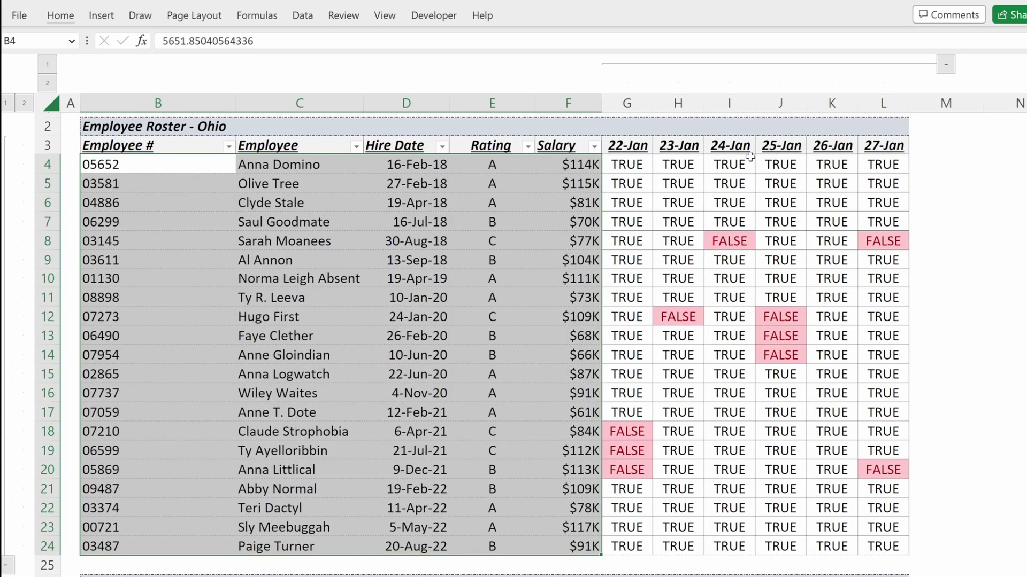
drag(623, 145, 958, 357)
click(873, 467)
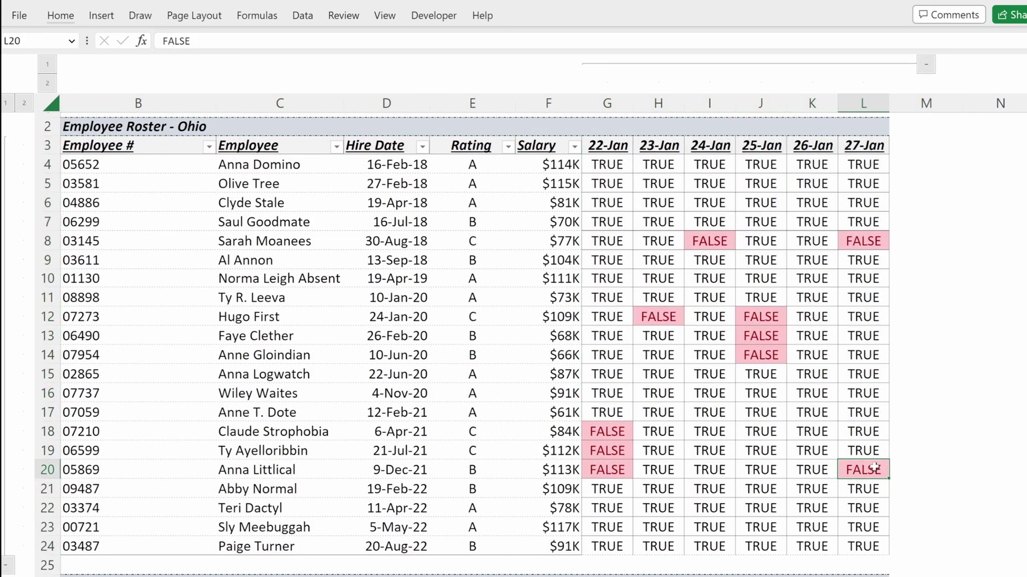
- Ungroup the six date header columns G:L (22-Jan to 27-Jan) as columns
click(604, 145)
key(ctrl+shift+Right)
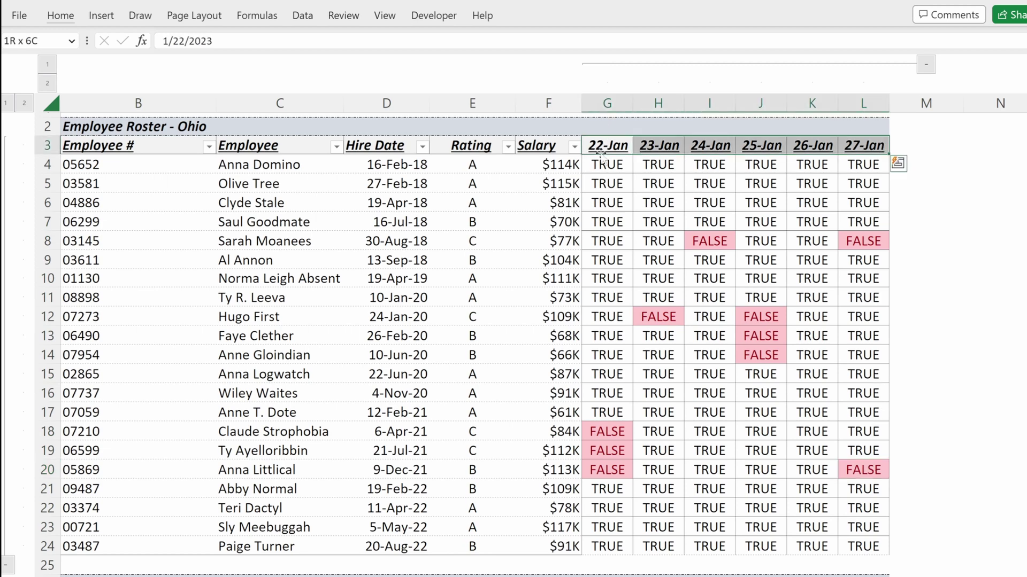
key(alt)
key(a)
key(j)
key(u)
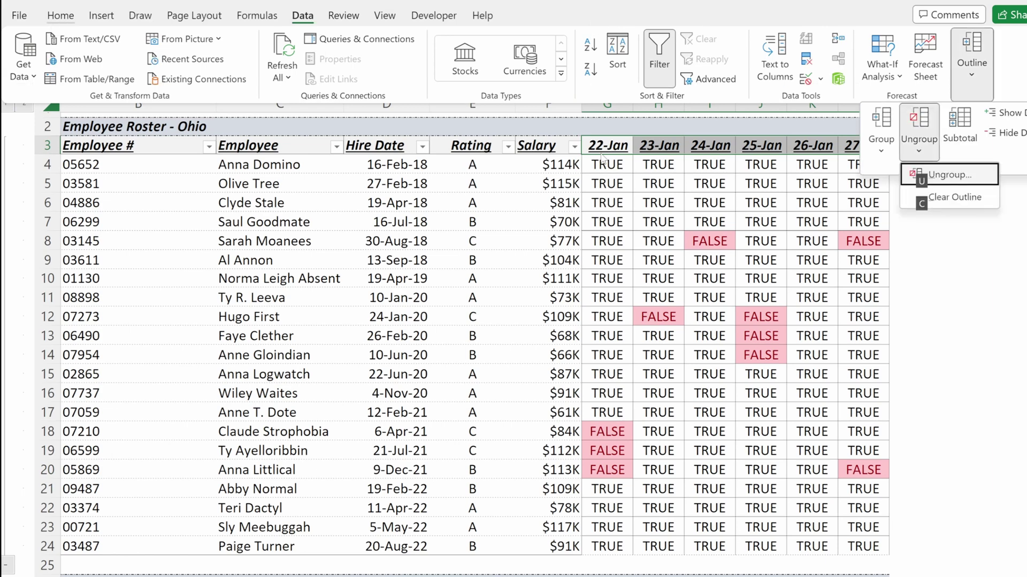
key(u)
key(c)
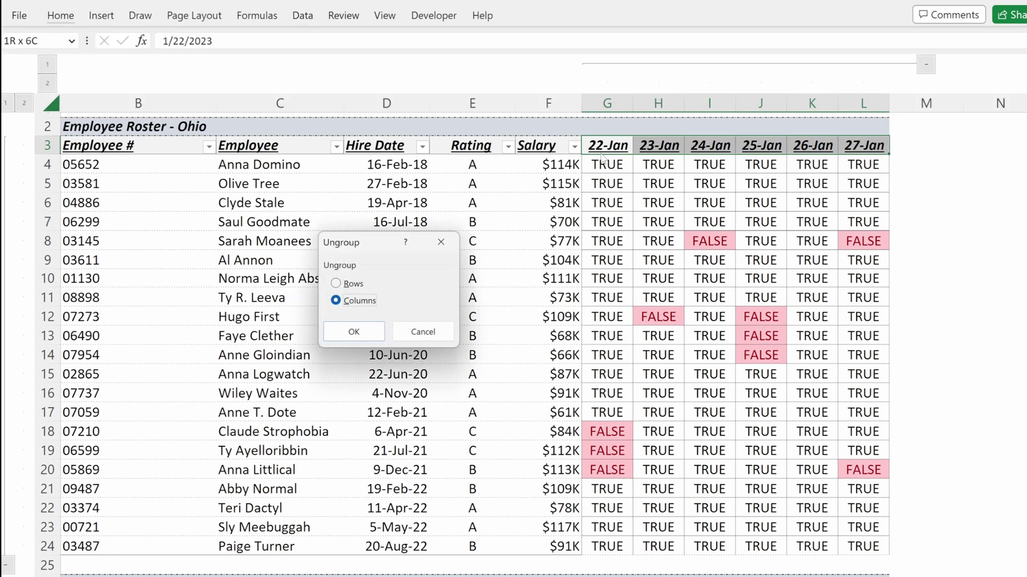
key(Return)
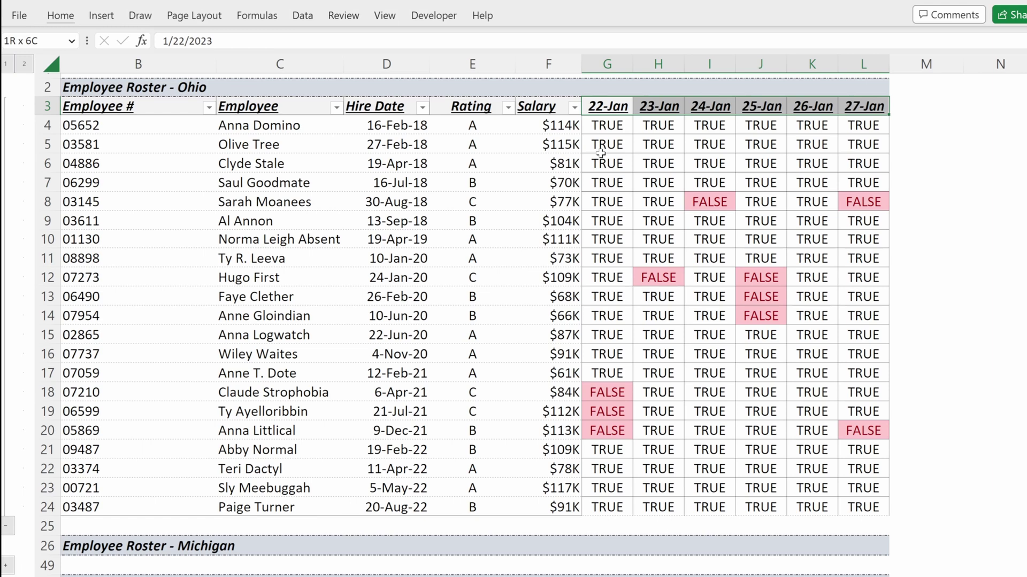
- Set columns G–L to width 0 to hide them, then move to the Salary header
key(alt)
text(how)
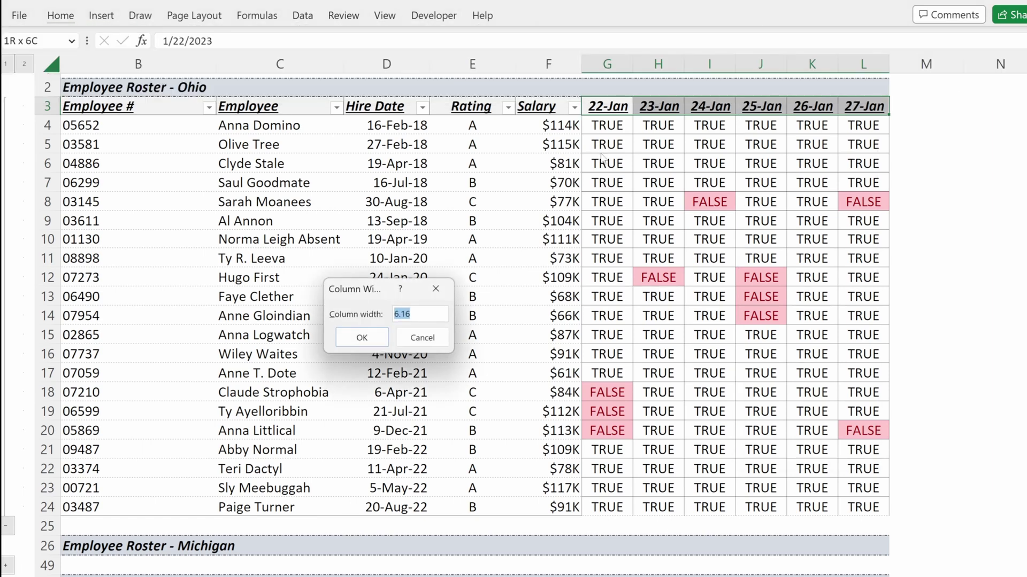
text(0)
key(Return)
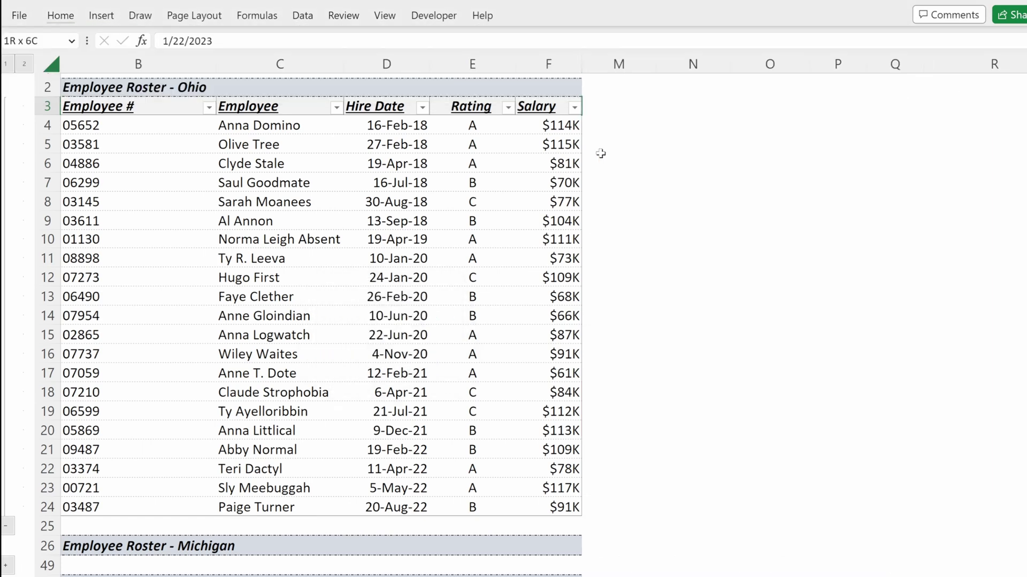
key(Left)
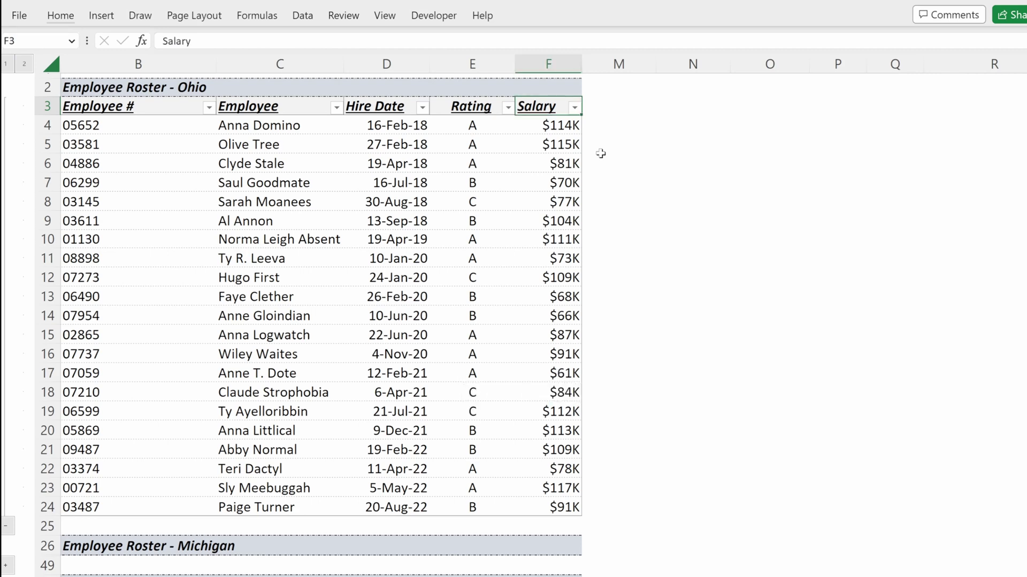
- Select columns F through M around the hidden date columns
drag(556, 63, 611, 69)
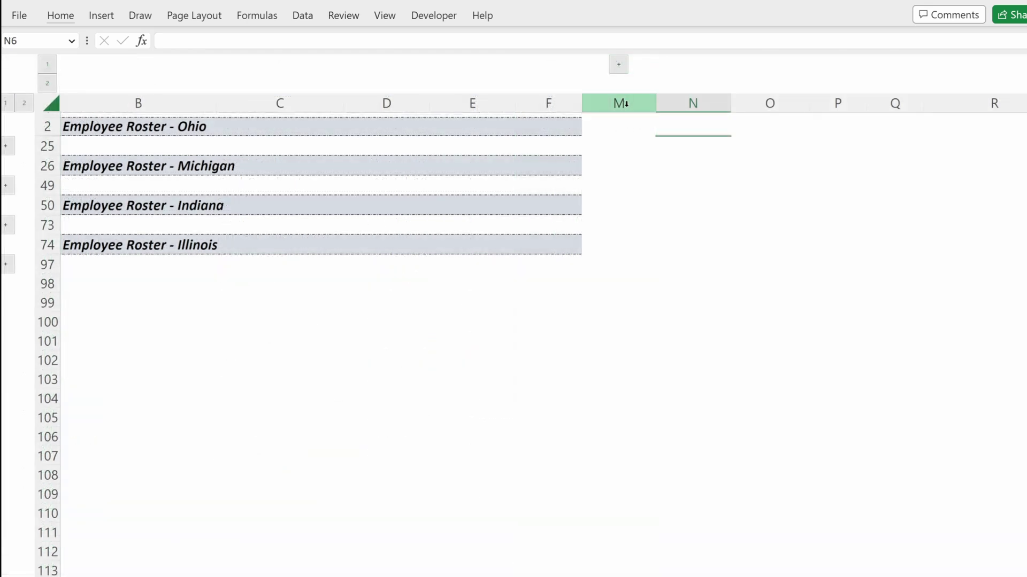
- Expand Michigan rows 27–48, with Ohio and the 22-Jan–27-Jan columns collapsed
click(618, 65)
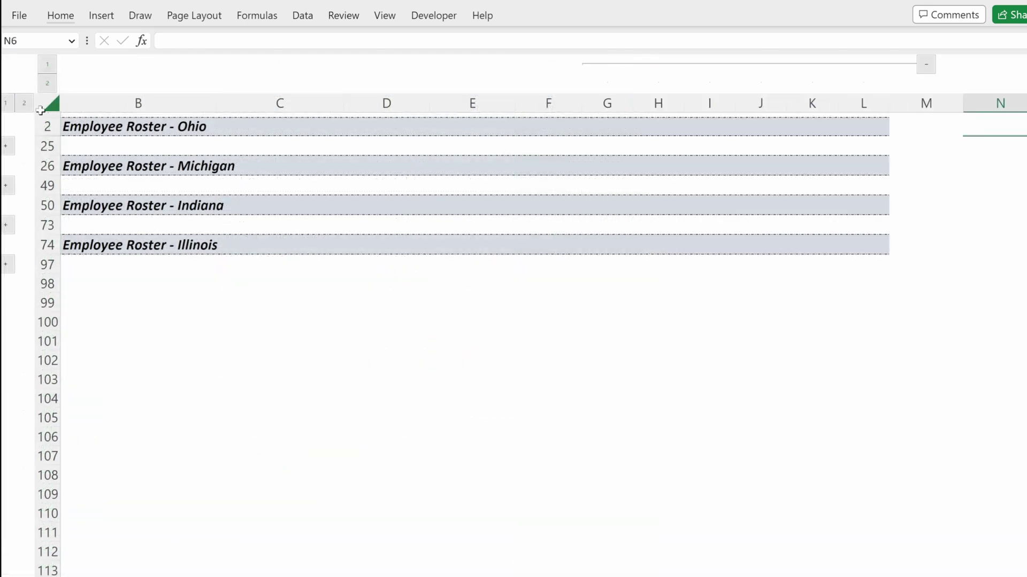
click(7, 146)
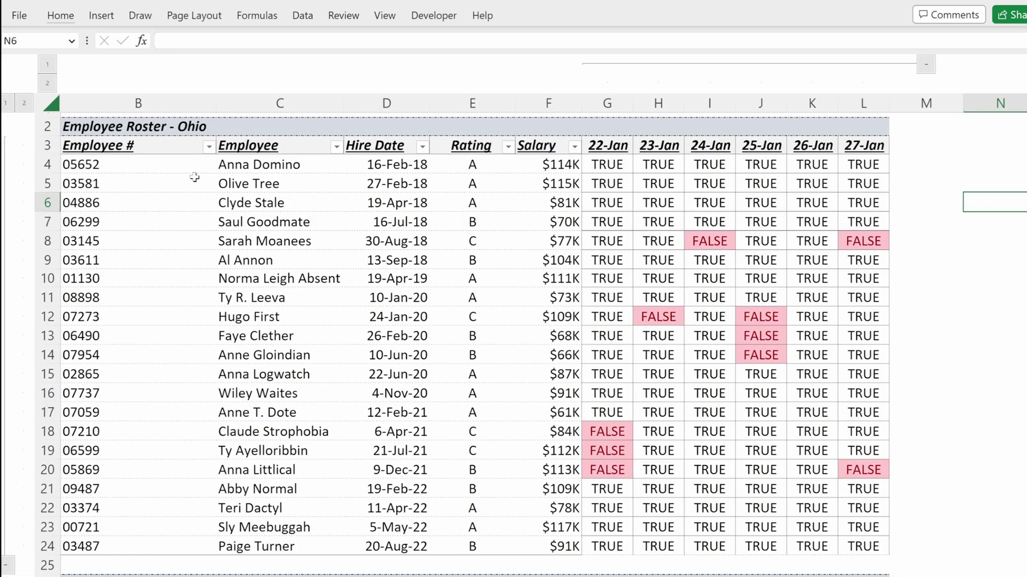
click(7, 292)
click(6, 189)
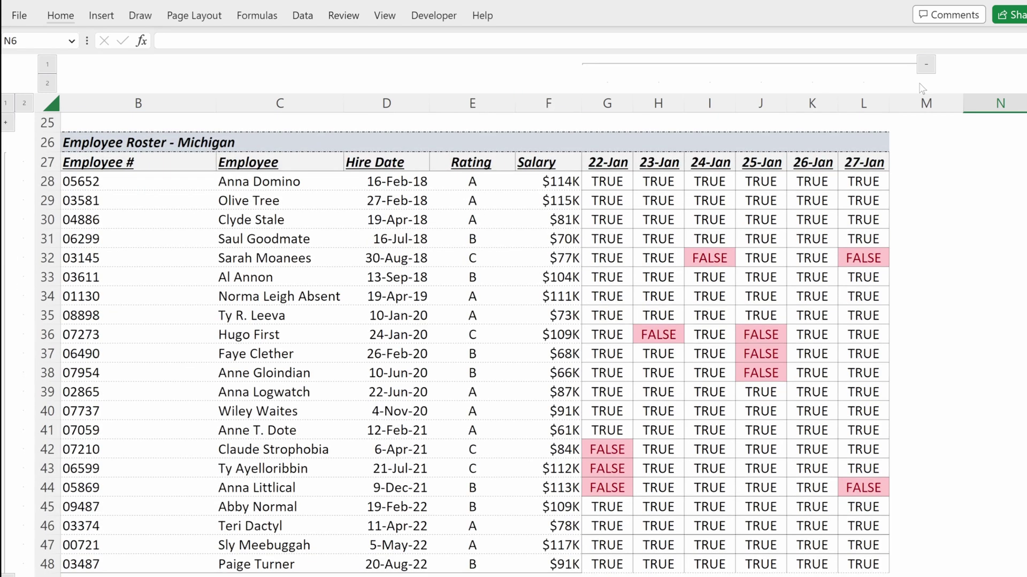
click(926, 64)
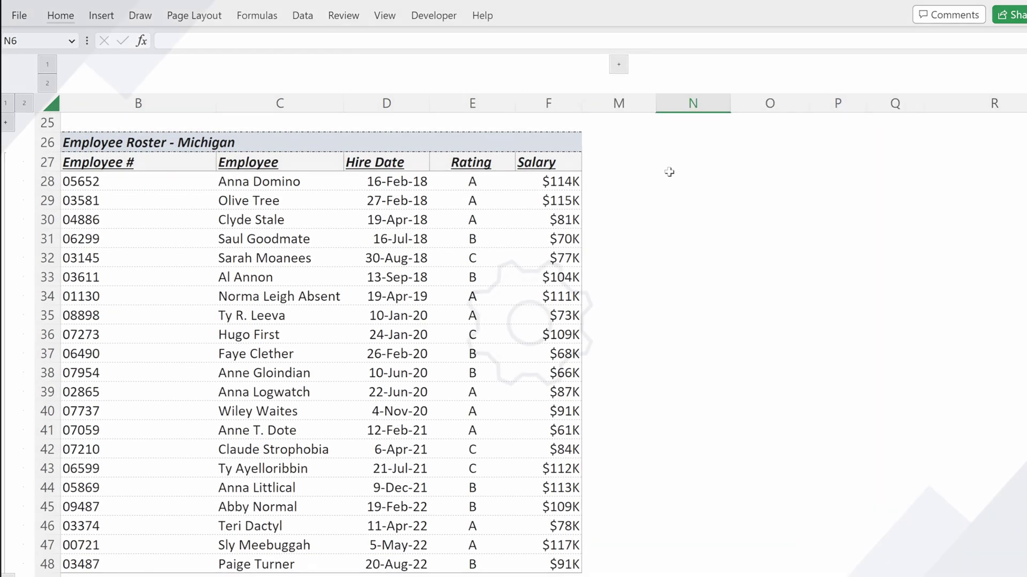